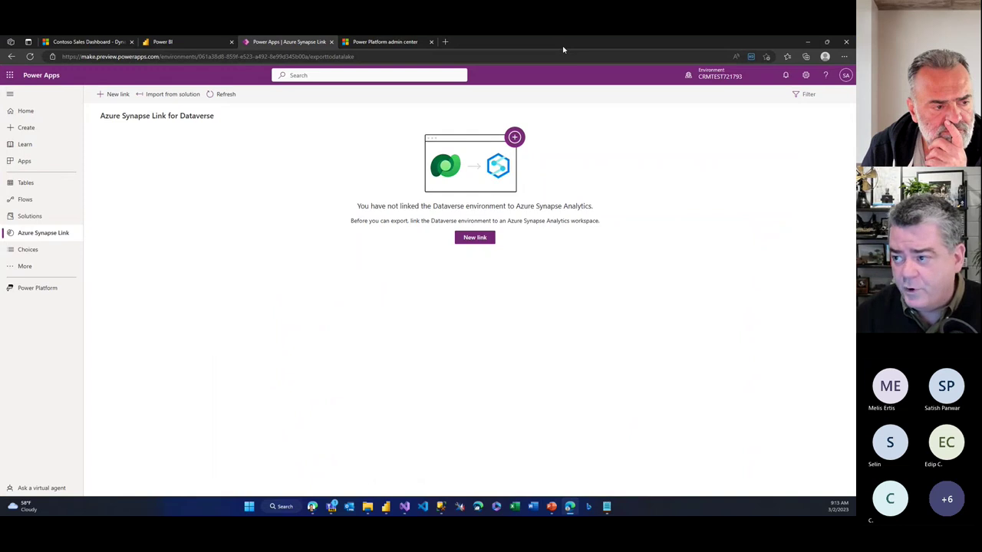
# - Switch to the Contoso Sales Power BI Demo App, view its Accounts list and return to the Contoso Sales Dashboard
pyautogui.click(59, 40)
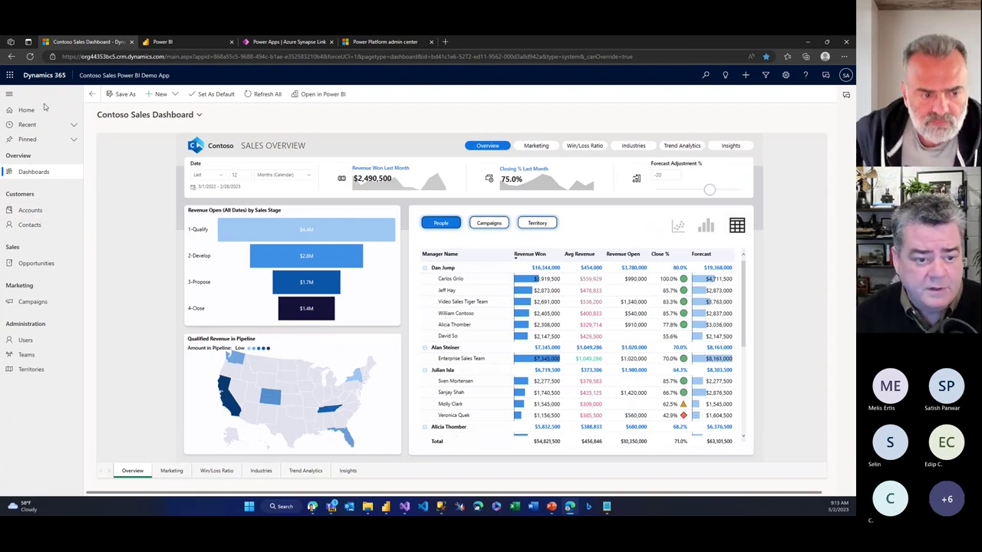
pyautogui.click(30, 211)
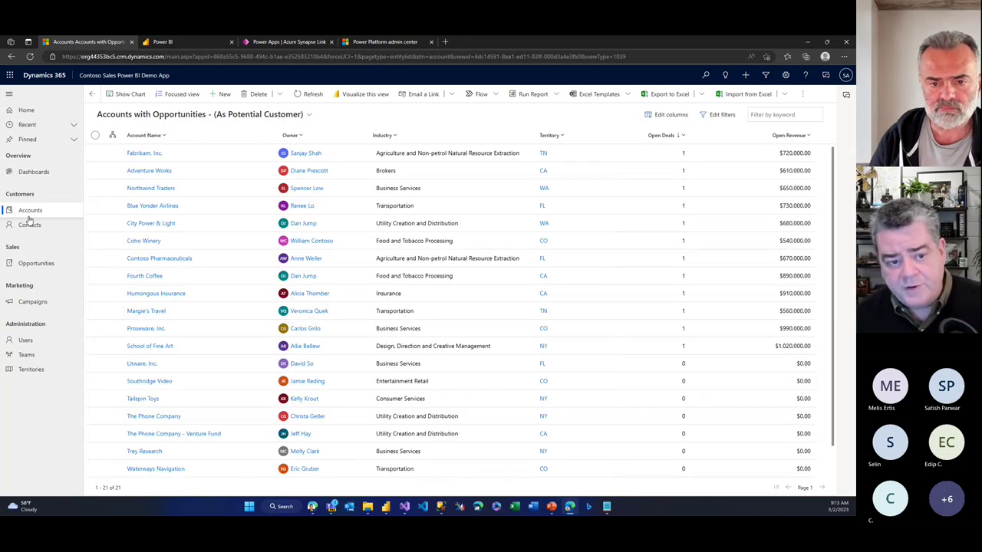
pyautogui.click(30, 172)
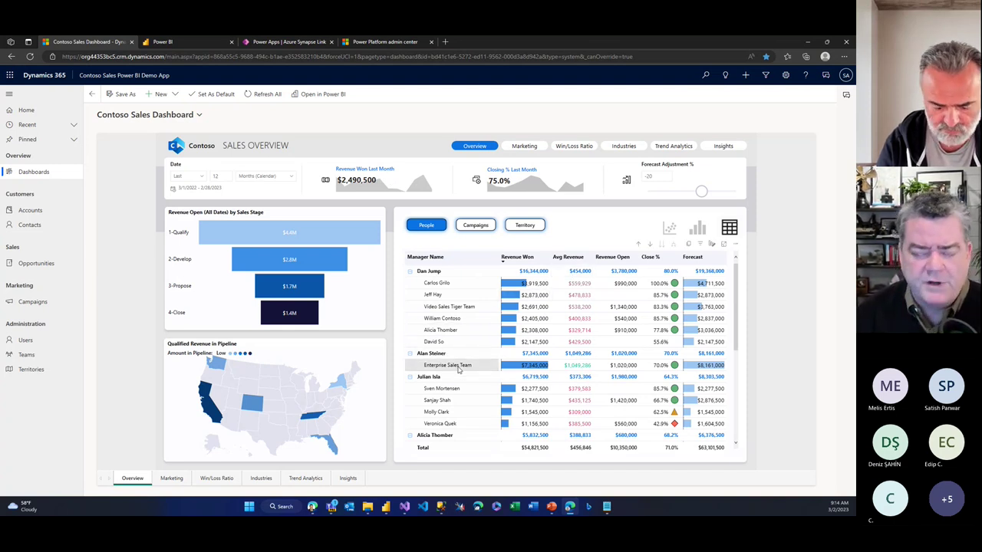
# - Cross-filter the overview by Video Sales Tiger Team and by the two owners listed first under the top manager, and clear the selection
pyautogui.click(452, 308)
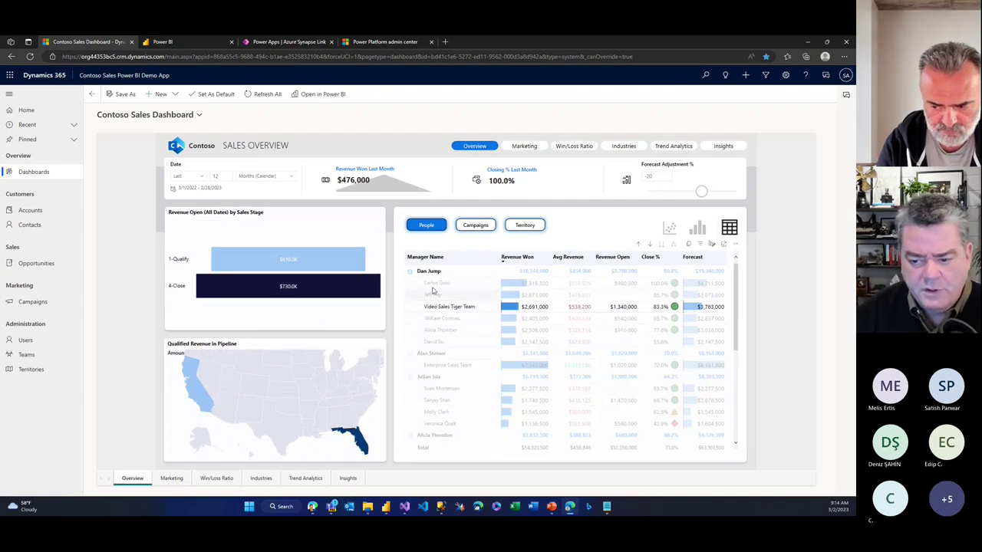
pyautogui.click(436, 296)
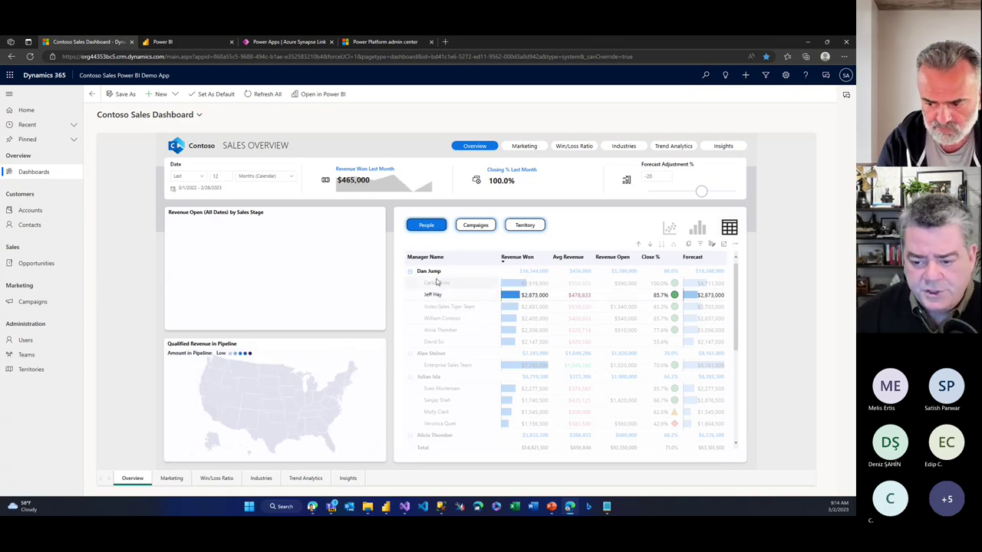
pyautogui.click(438, 283)
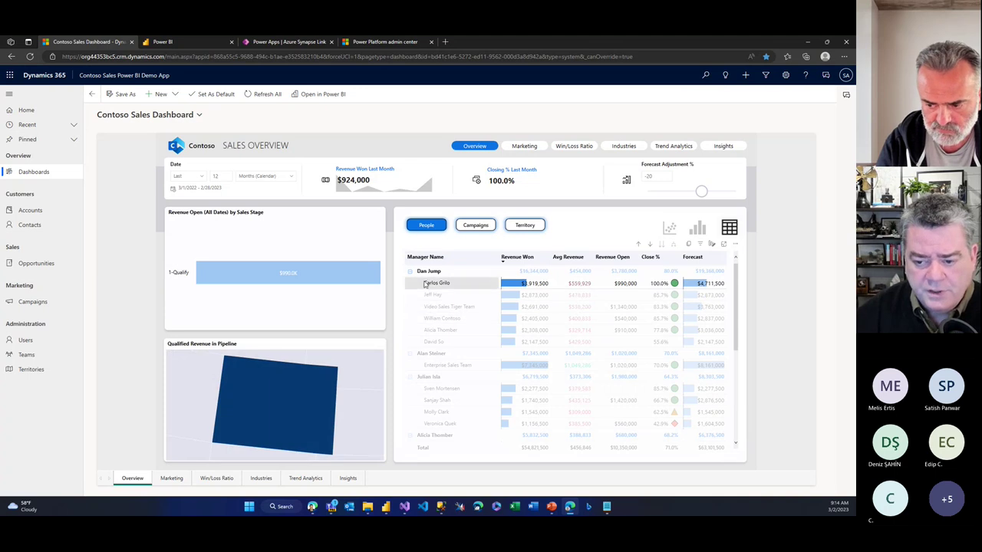
pyautogui.click(431, 284)
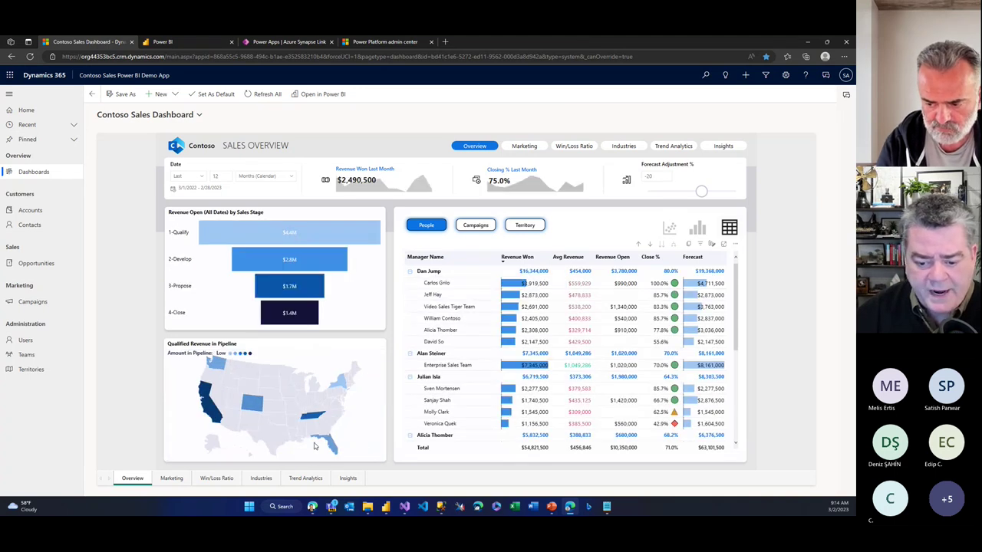
# - Filter the sales overview by California on the Qualified Revenue in Pipeline map and remove that filter
pyautogui.click(206, 410)
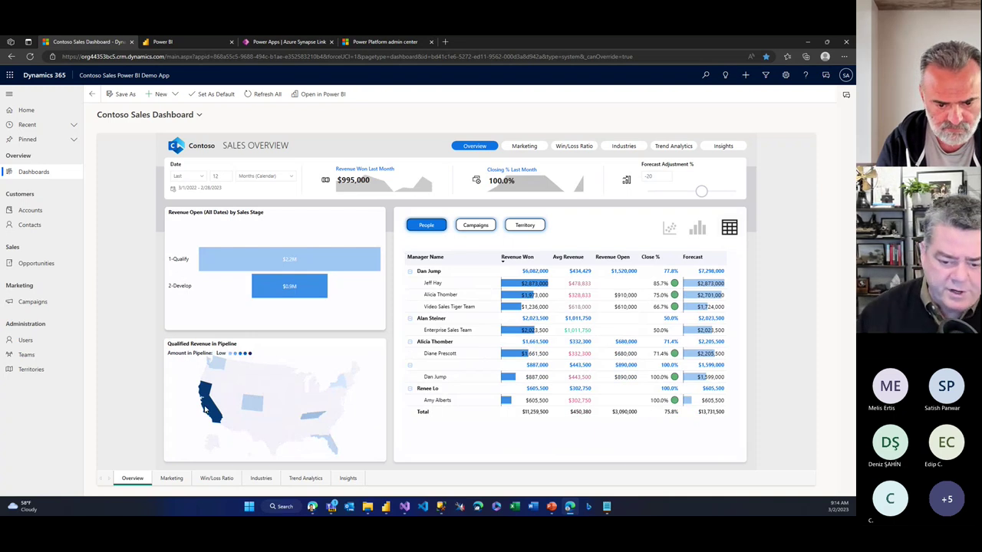
pyautogui.click(205, 410)
pyautogui.click(206, 410)
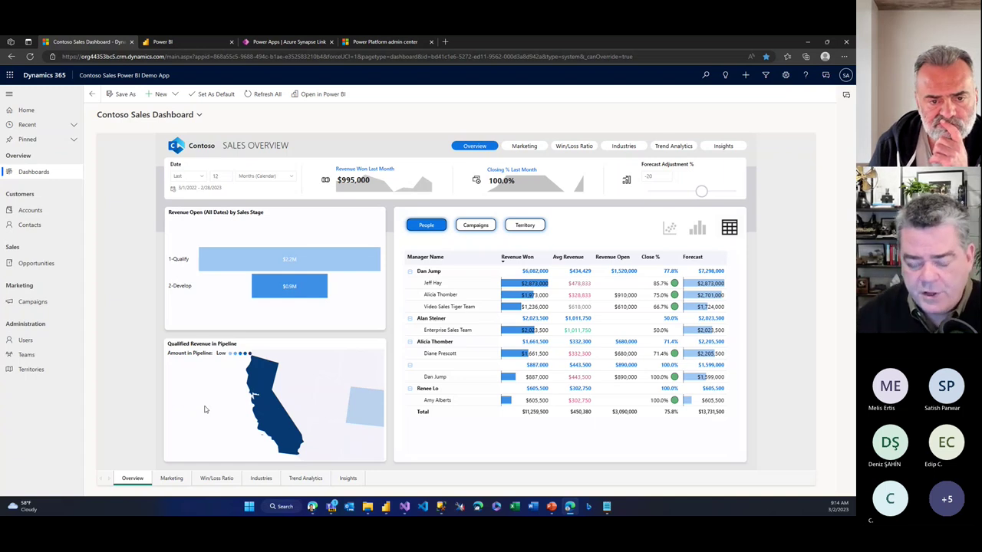
pyautogui.click(207, 409)
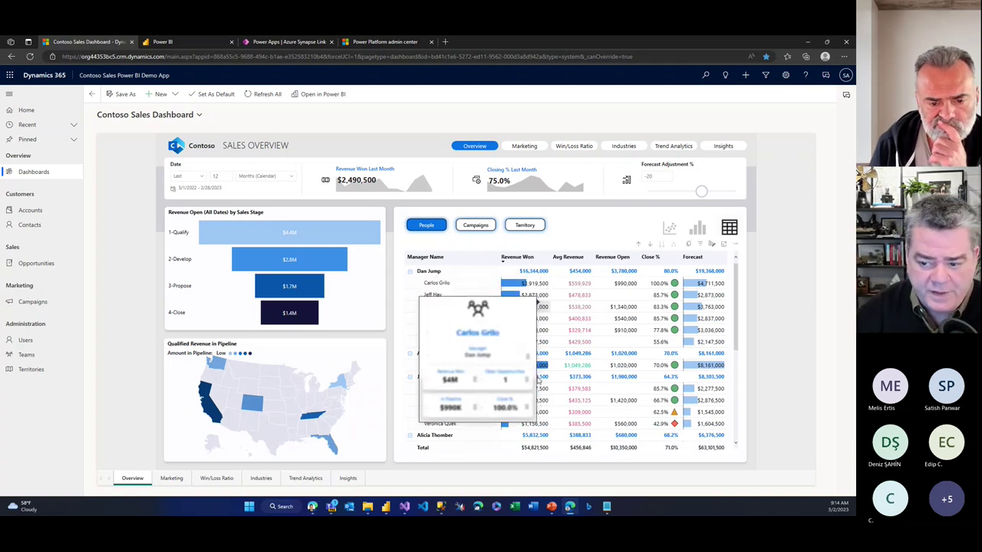
# - Show the People results as a column chart, switch them to the scatter chart and play its monthly animation
pyautogui.moveTo(527, 328)
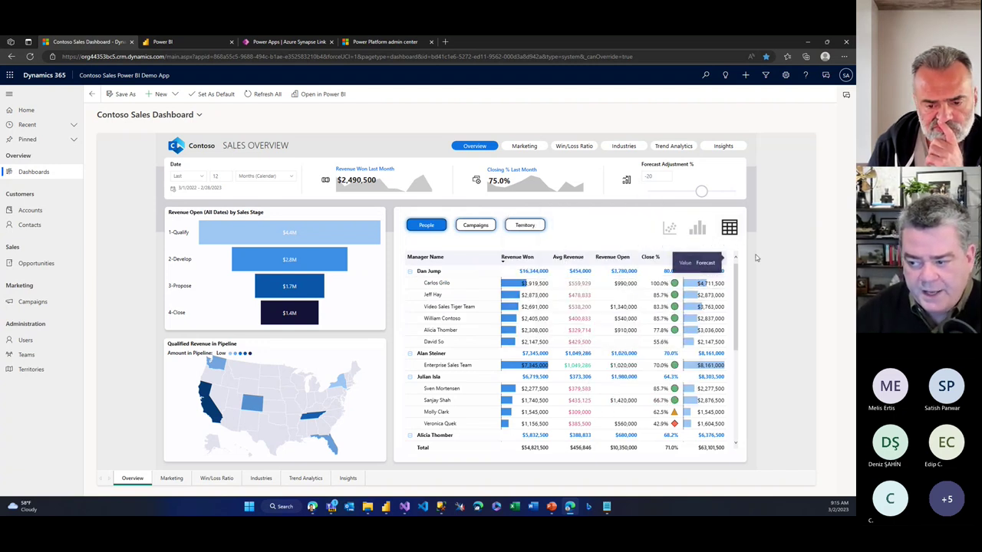
pyautogui.click(706, 233)
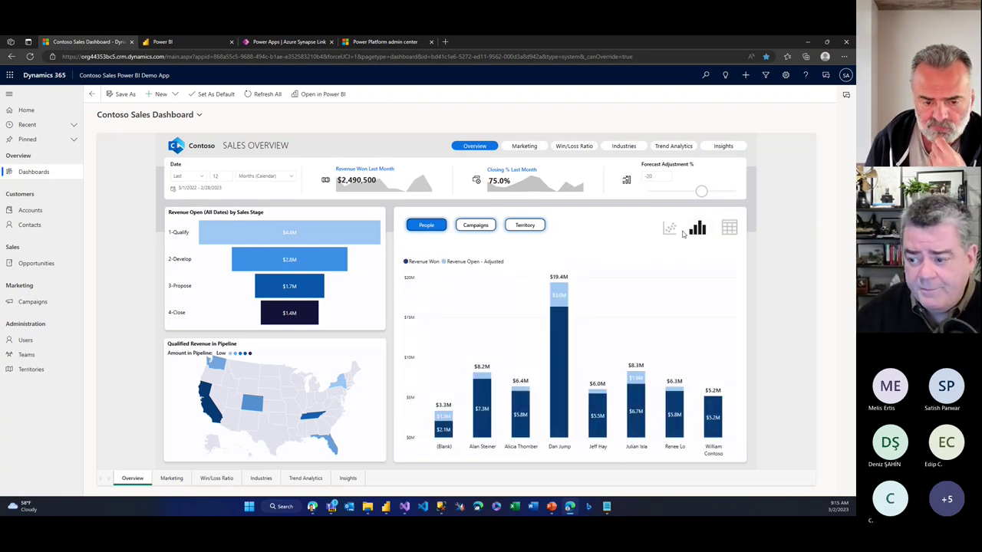
pyautogui.click(670, 228)
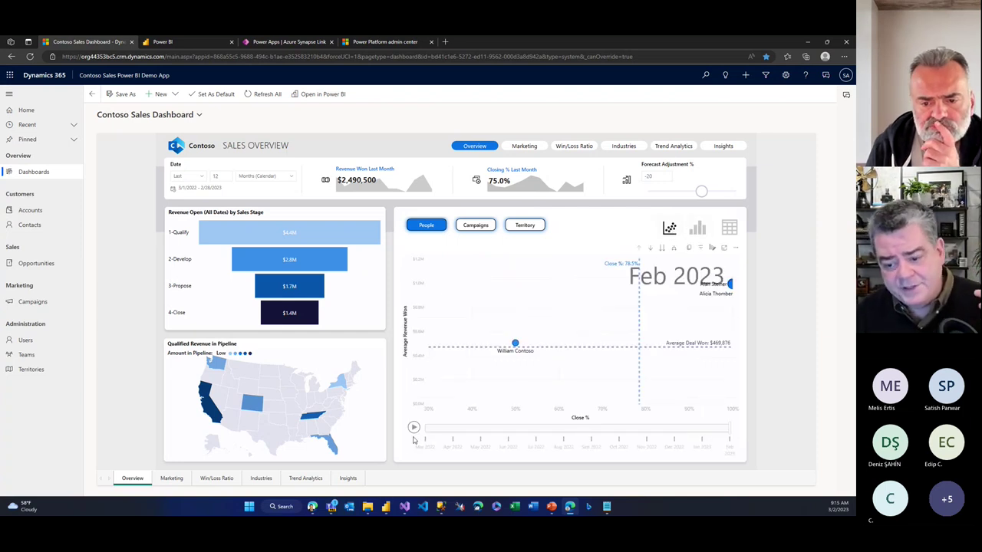
pyautogui.click(414, 428)
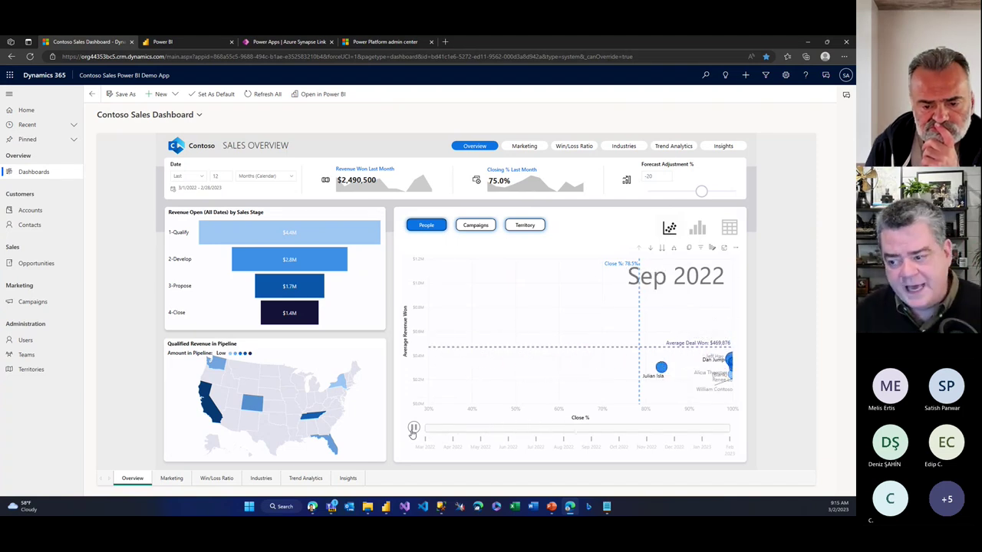
# - Return the People results to the column chart, drill down into the manager with the tallest column and drill back up
pyautogui.click(699, 229)
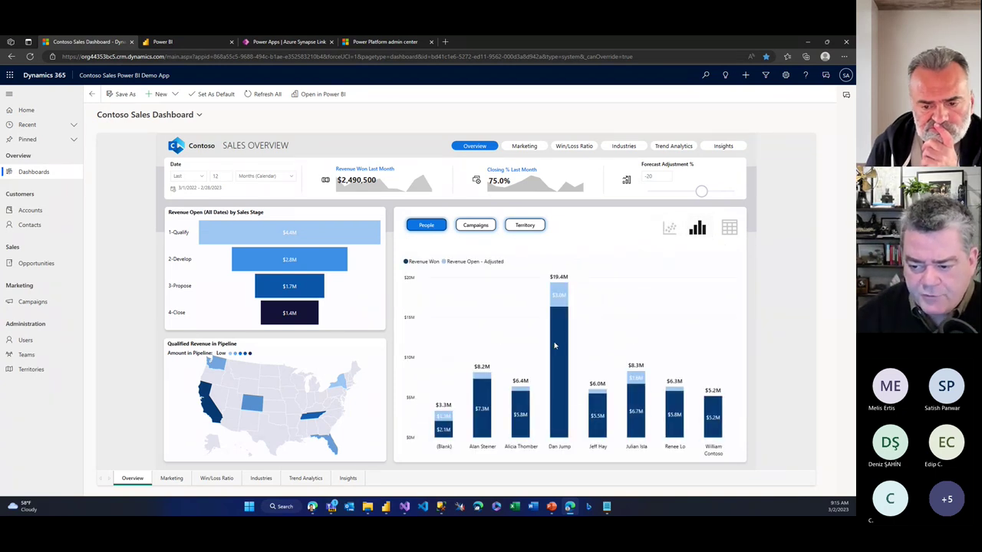
pyautogui.rightClick(552, 343)
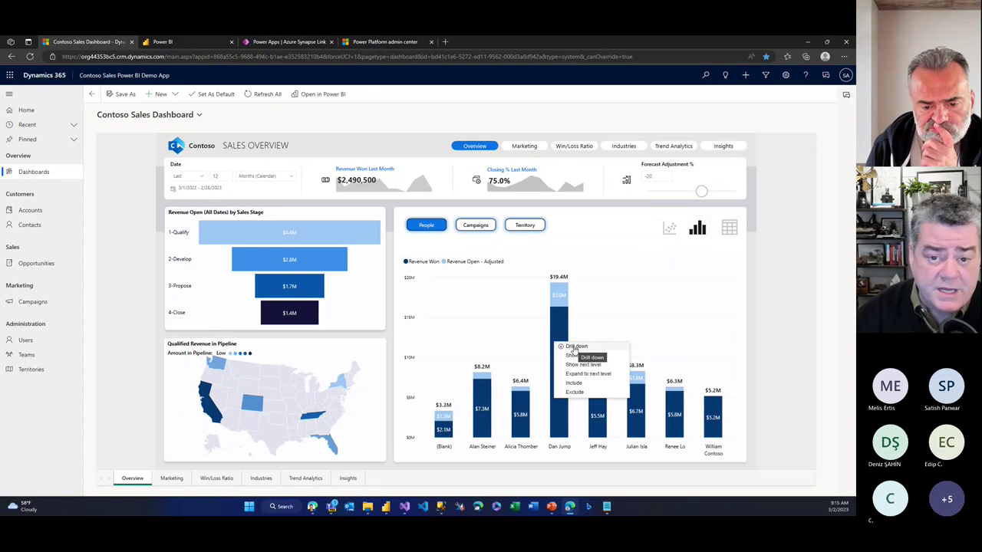
pyautogui.click(575, 347)
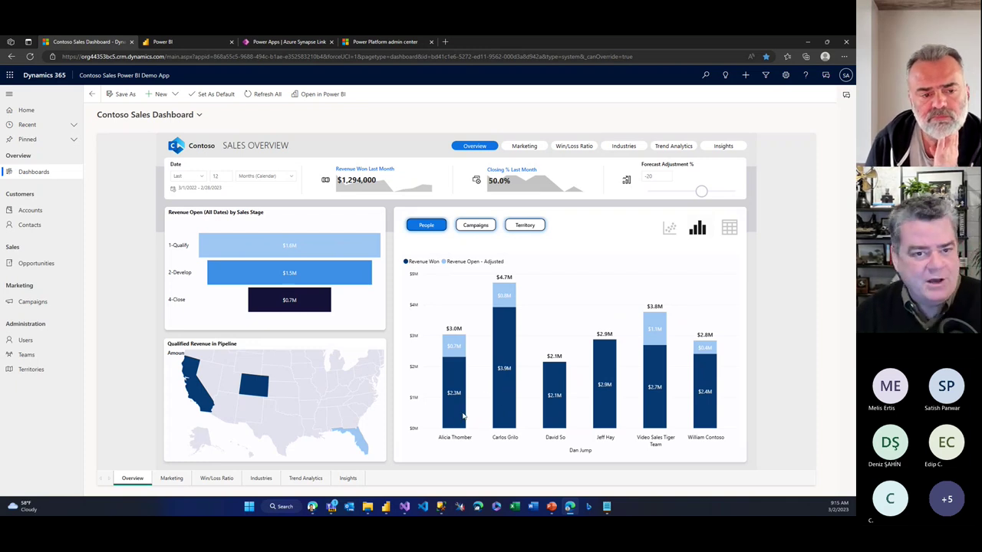
pyautogui.rightClick(538, 295)
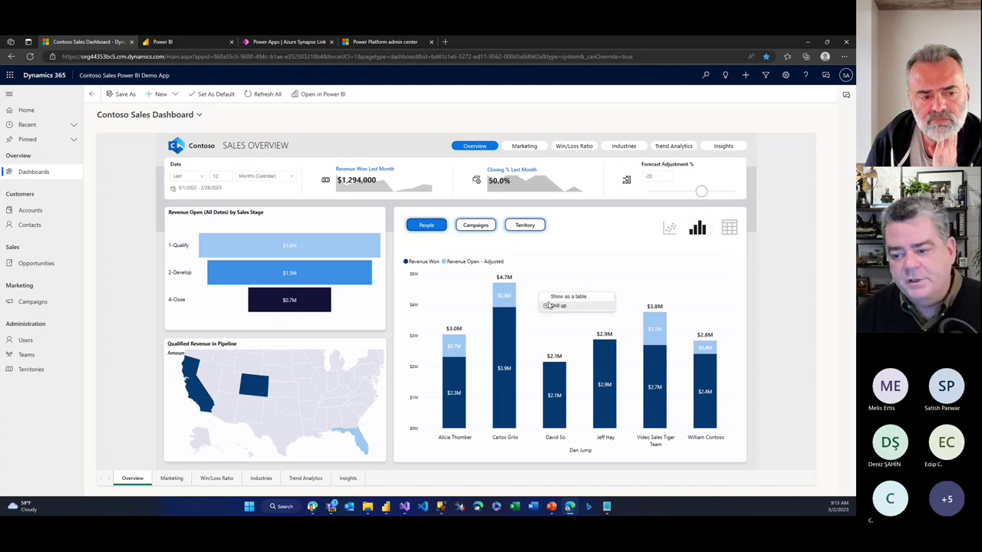
pyautogui.click(553, 305)
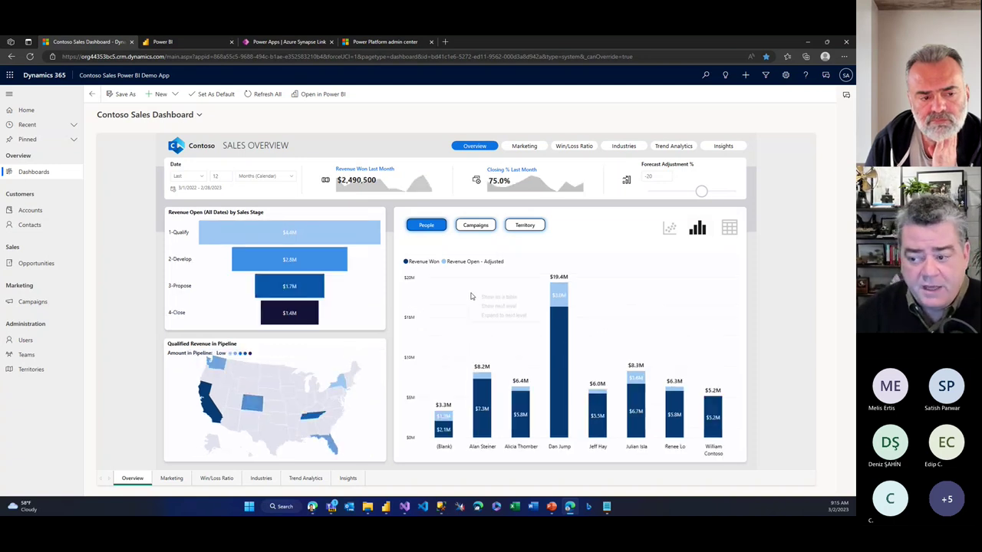
pyautogui.rightClick(472, 296)
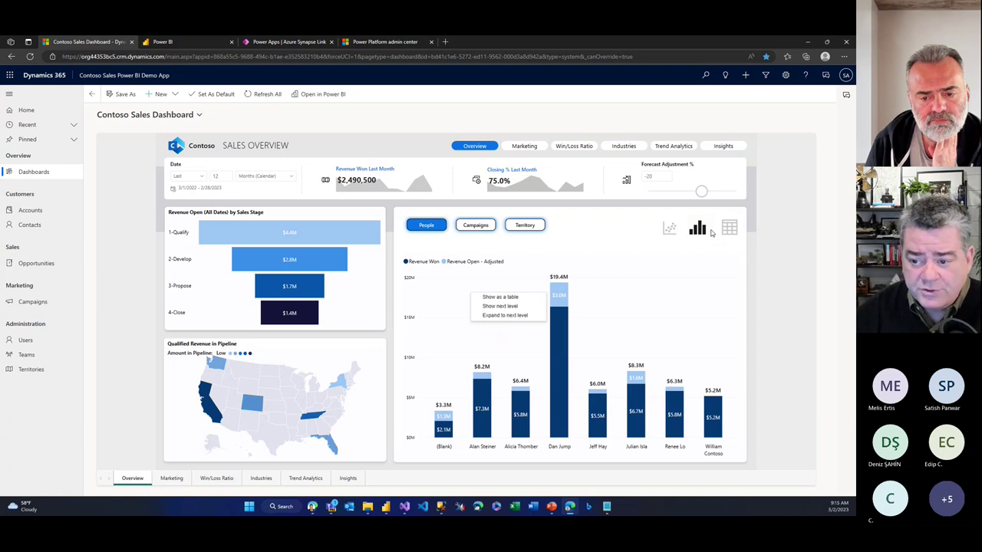
# - Group the column chart by Campaigns and drill down into the Advertisement column
pyautogui.click(483, 225)
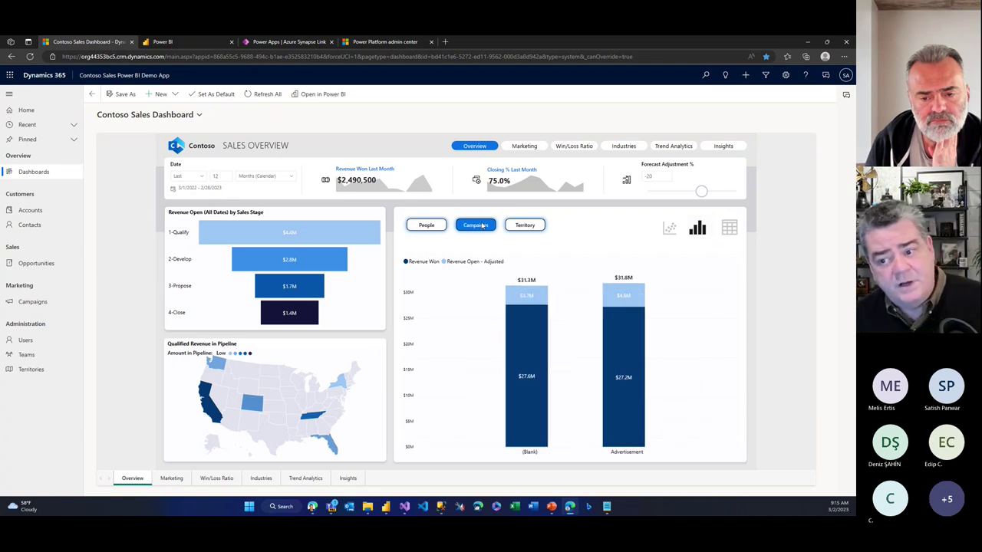
pyautogui.rightClick(633, 324)
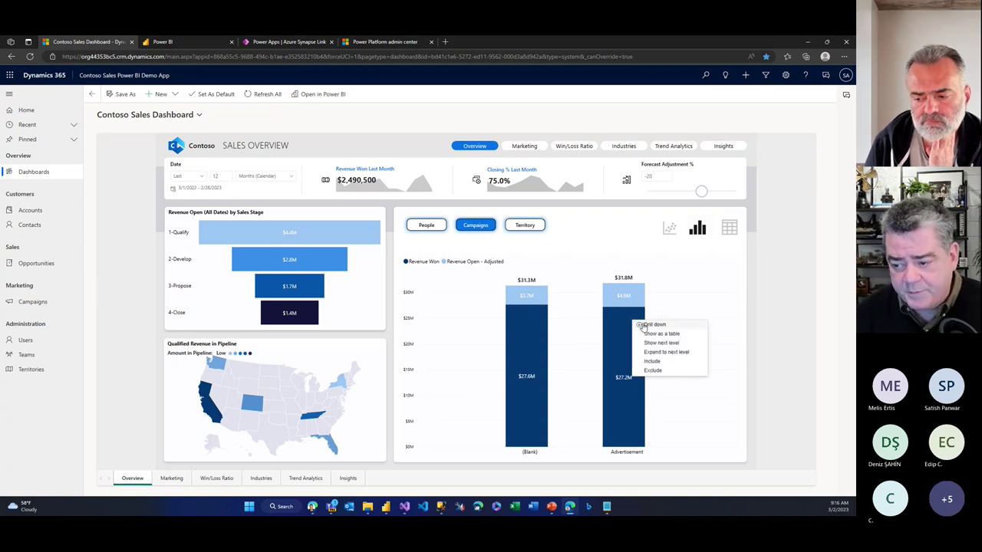
pyautogui.click(644, 326)
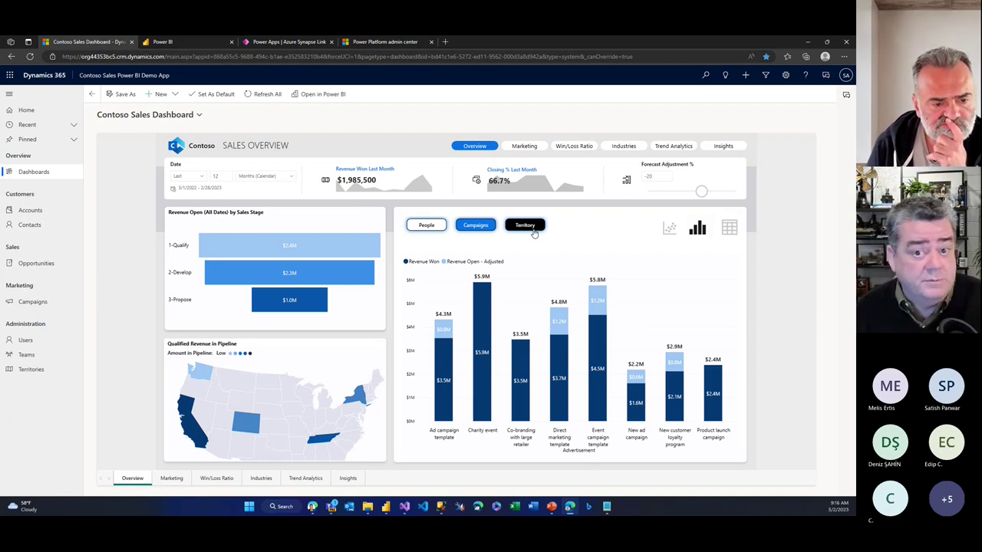
# - On the Marketing page, view Won Opportunities and Revenue Won in the waterfall chart, and show the campaign table as an area chart
pyautogui.click(525, 146)
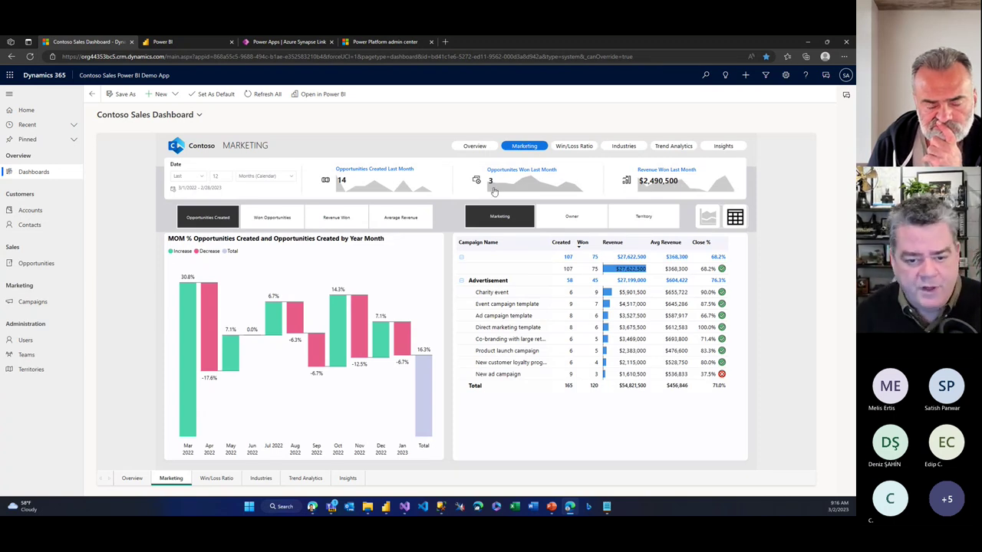
pyautogui.click(281, 229)
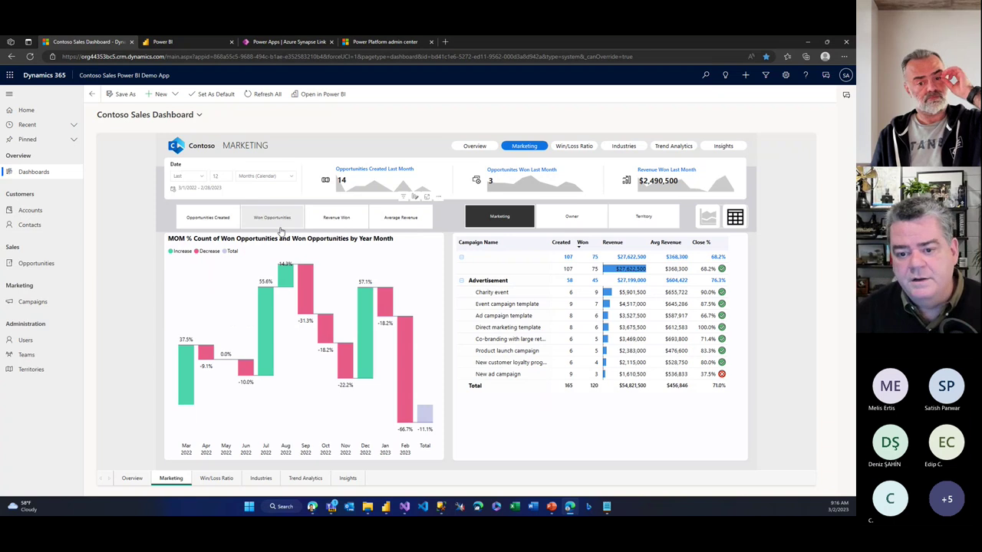
pyautogui.click(347, 222)
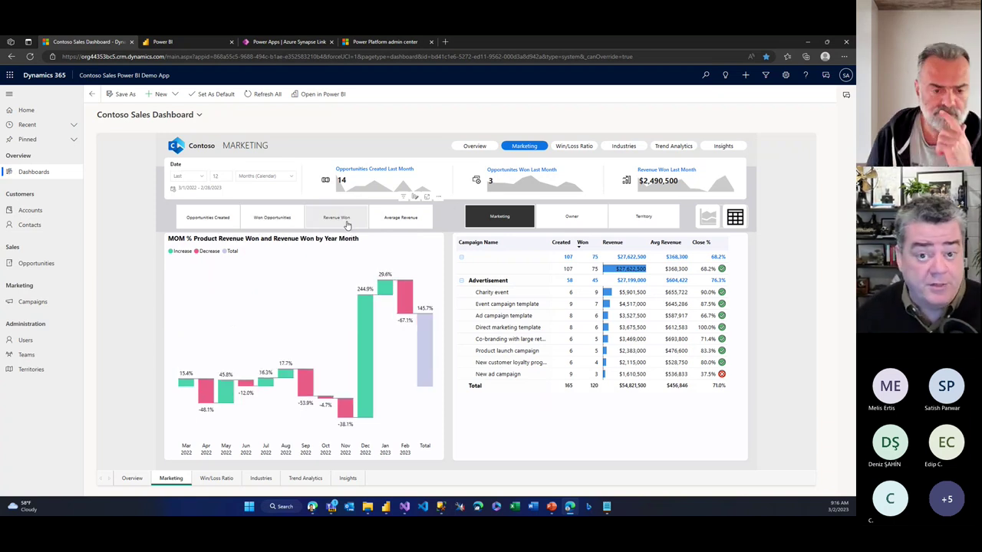
pyautogui.click(709, 218)
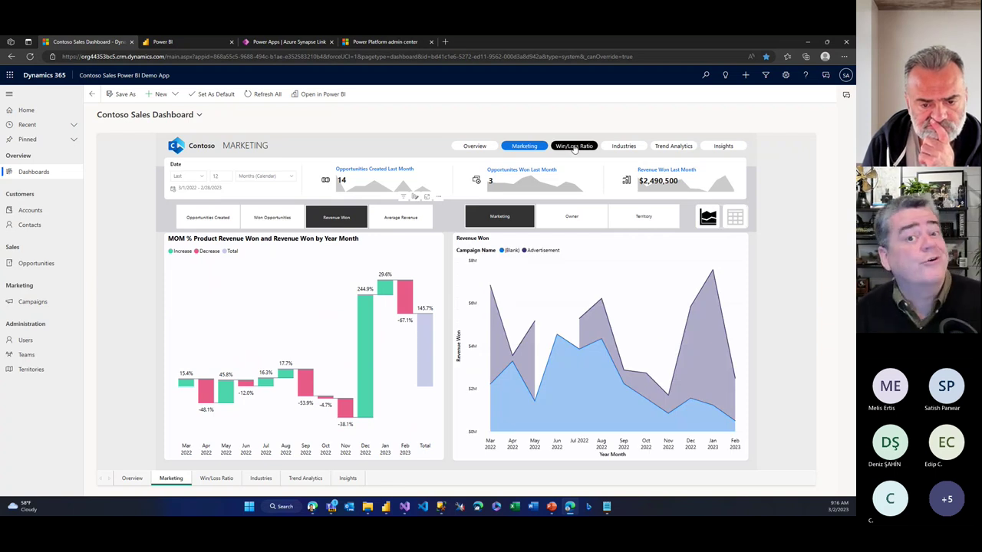
# - On the Win/Loss Ratio page, select only the five owners with close rates of 57% or lower in the Close % by Owner Name chart
pyautogui.click(574, 146)
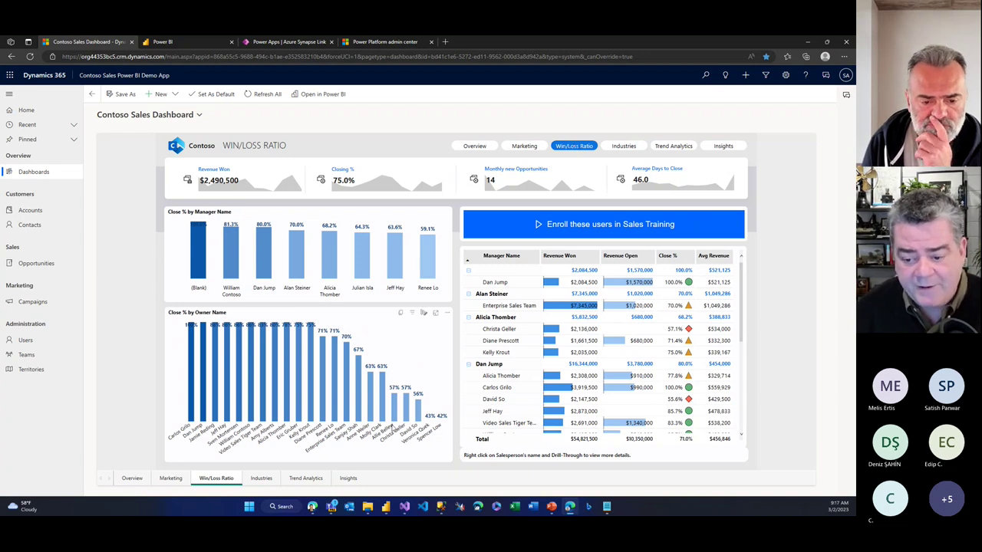
pyautogui.moveTo(367, 342); pyautogui.dragTo(426, 448)
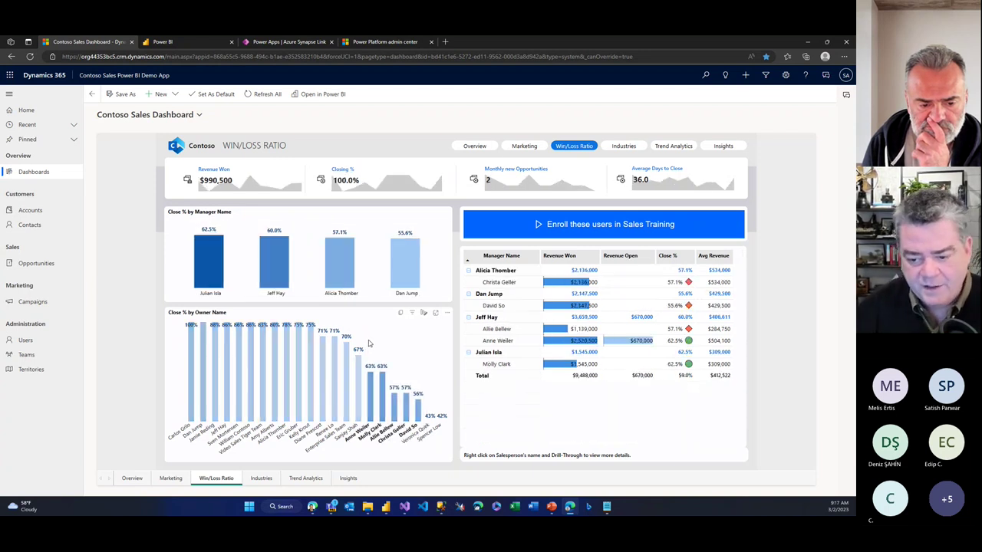
pyautogui.keyDown('ctrl'); pyautogui.click(422, 434); pyautogui.keyUp('ctrl')
pyautogui.keyDown('ctrl'); pyautogui.click(428, 434); pyautogui.keyUp('ctrl')
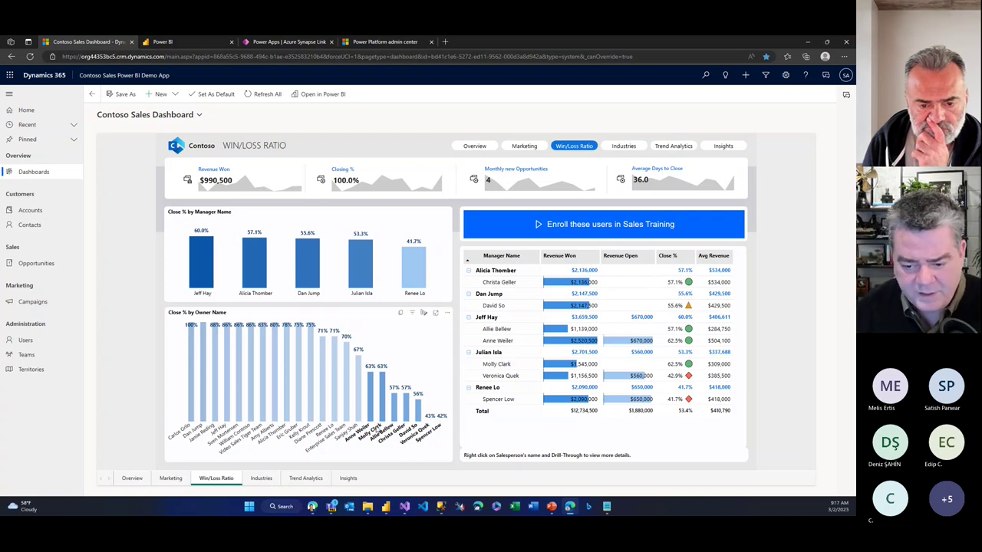
pyautogui.keyDown('ctrl'); pyautogui.click(381, 430); pyautogui.keyUp('ctrl')
pyautogui.keyDown('ctrl'); pyautogui.click(371, 429); pyautogui.keyUp('ctrl')
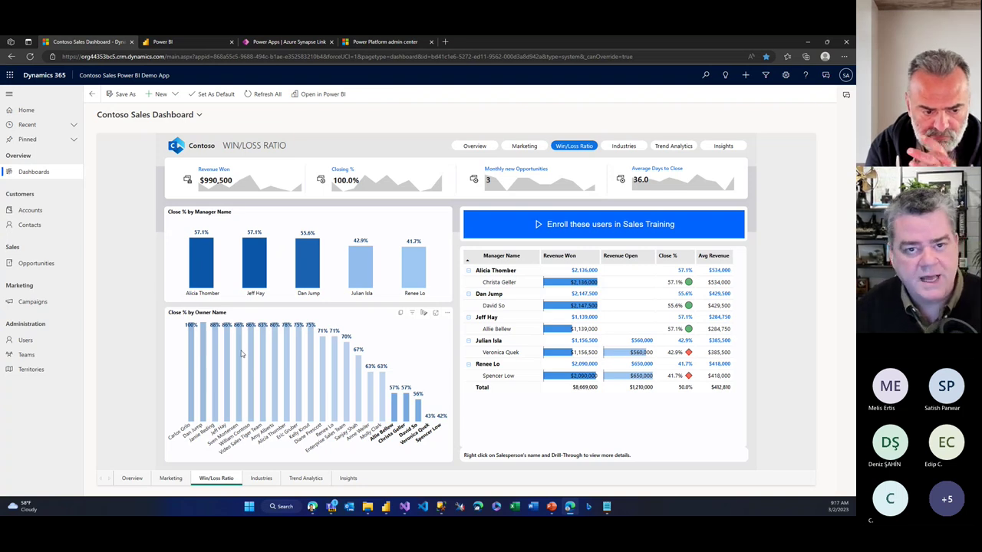
# - Enroll the selected owners in Sales Training and check the drill options for the salesperson with the 42.9% close rate
pyautogui.moveTo(241, 353)
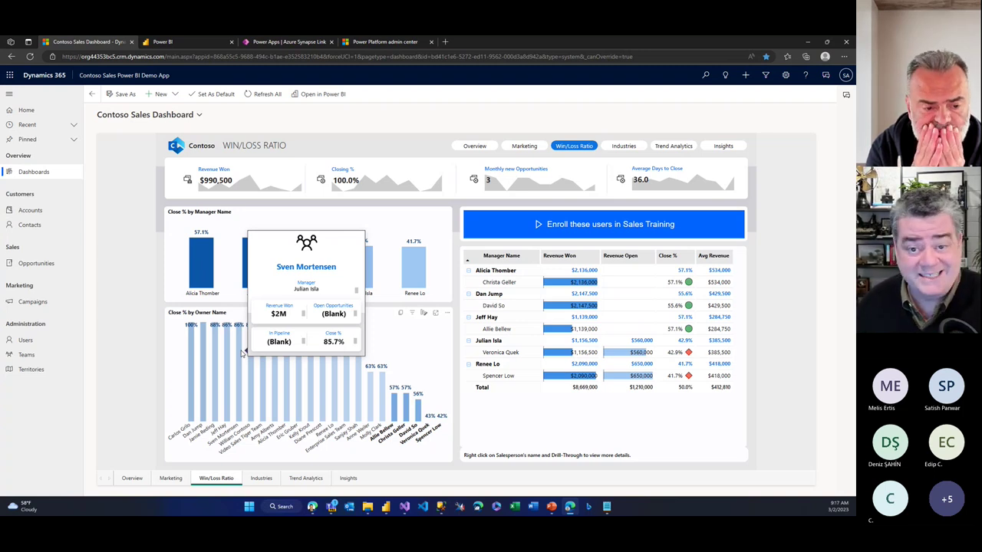
pyautogui.click(679, 225)
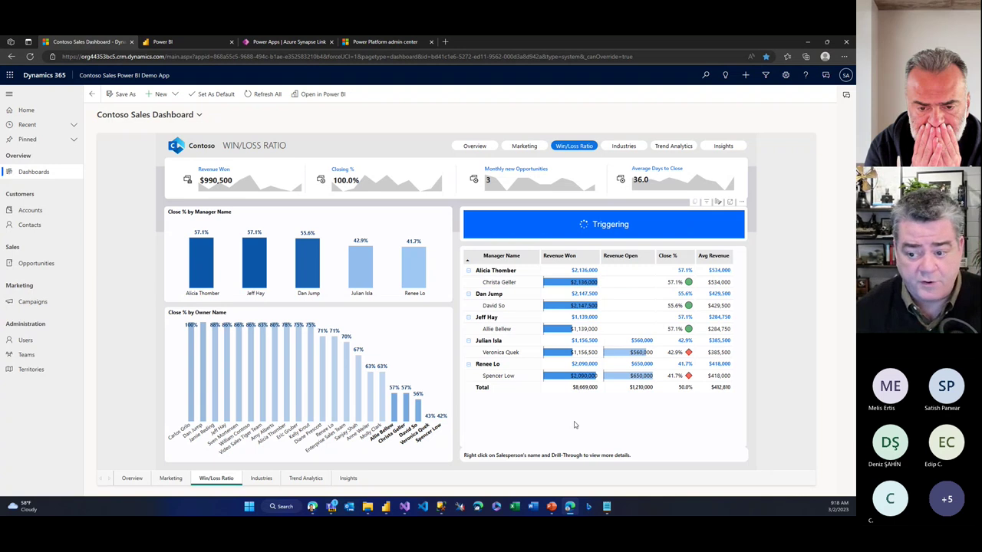
pyautogui.rightClick(537, 358)
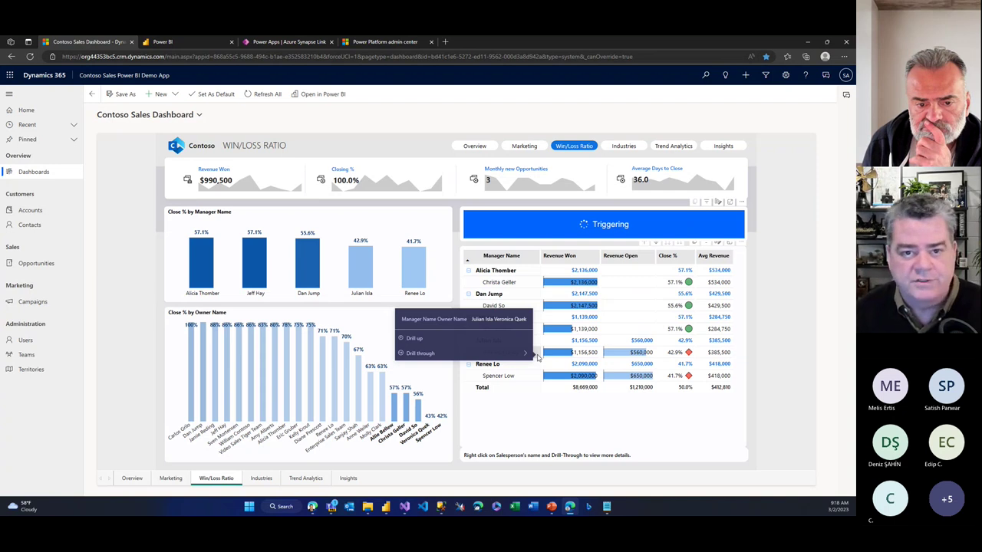
pyautogui.click(551, 325)
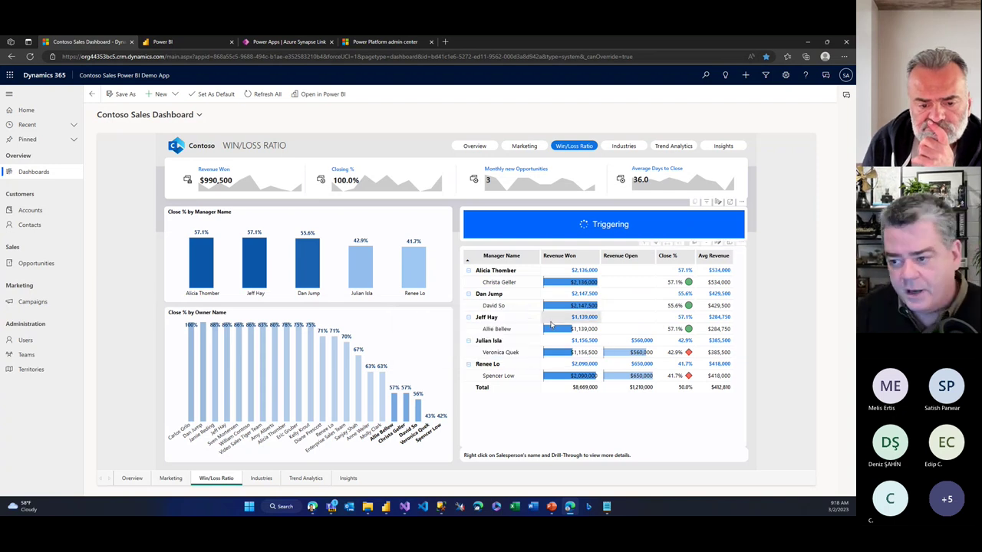
# - On the Industries page, filter by the Utility Creation and Distribution bubble, expand that industry's customers, and check the customer drill options
pyautogui.rightClick(551, 325)
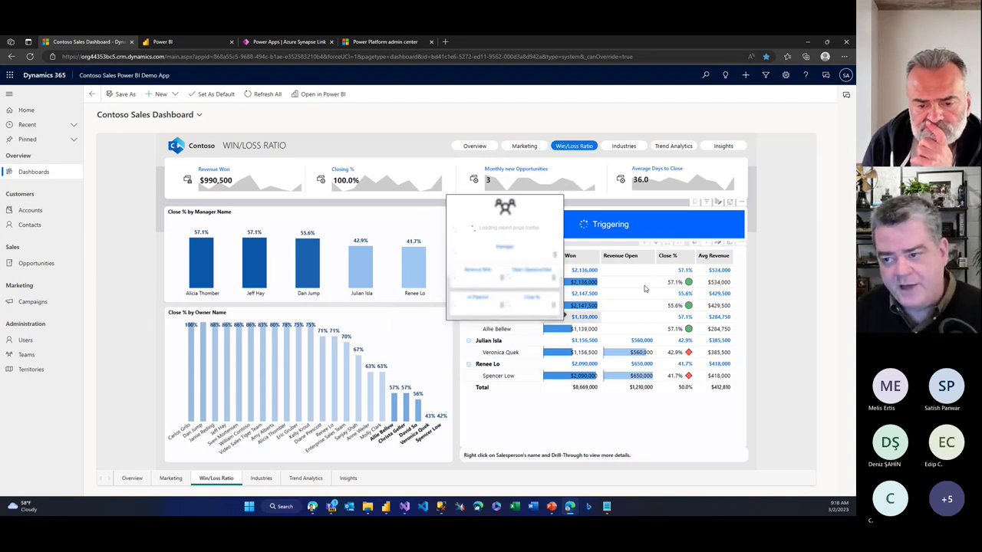
pyautogui.click(625, 148)
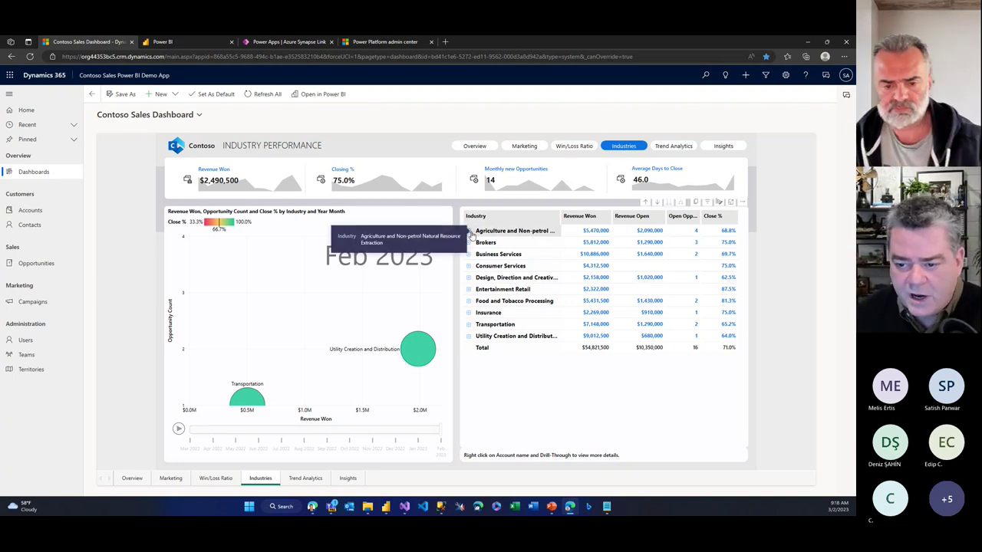
pyautogui.click(426, 348)
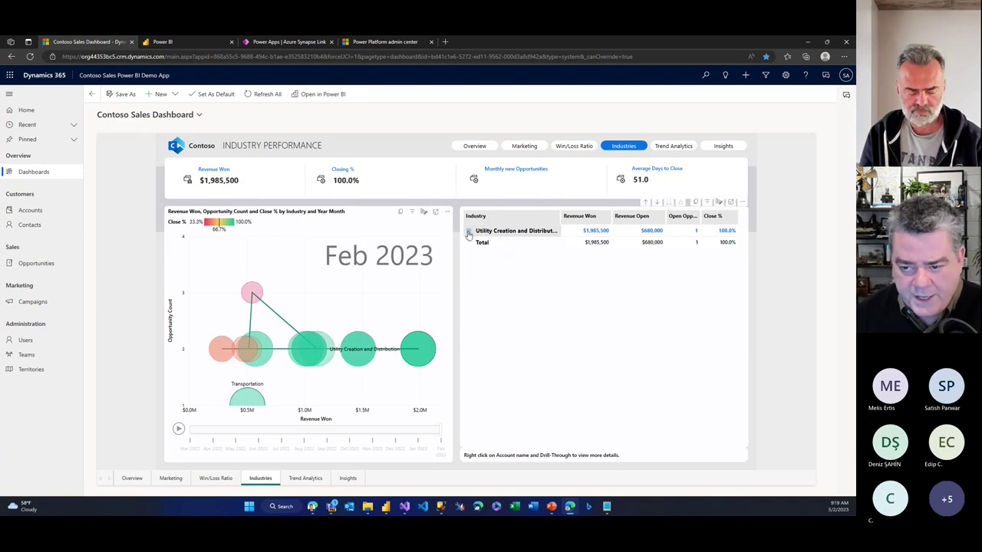
pyautogui.click(469, 233)
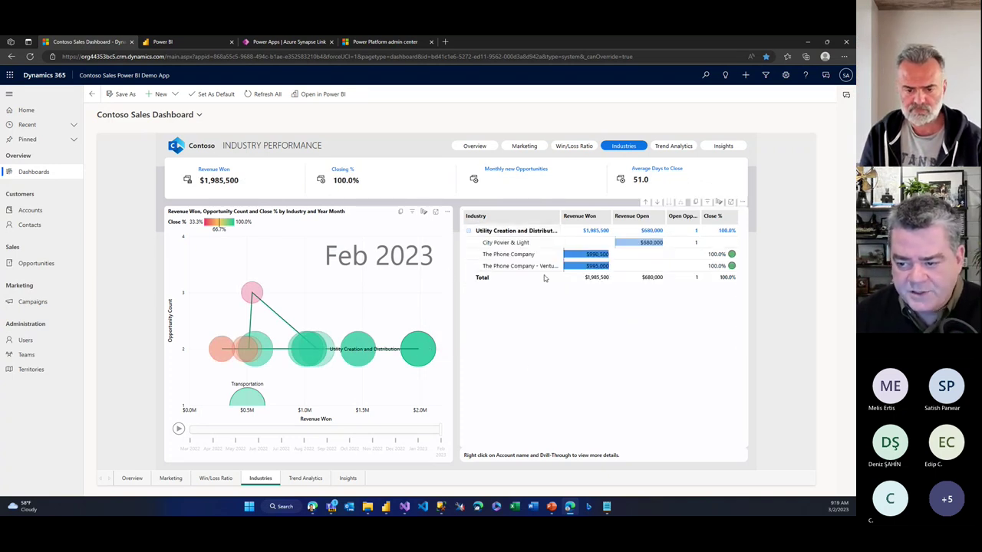
pyautogui.rightClick(527, 269)
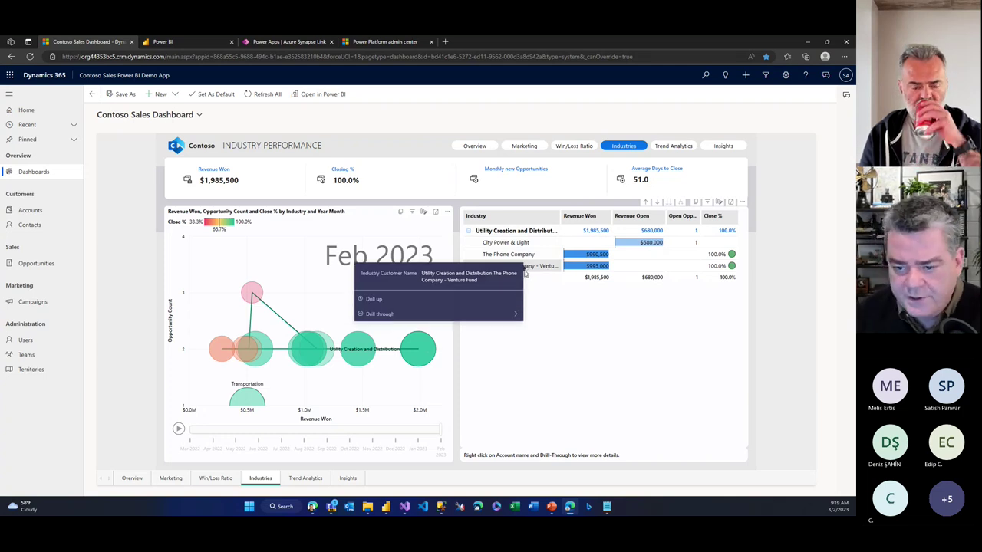
pyautogui.click(463, 253)
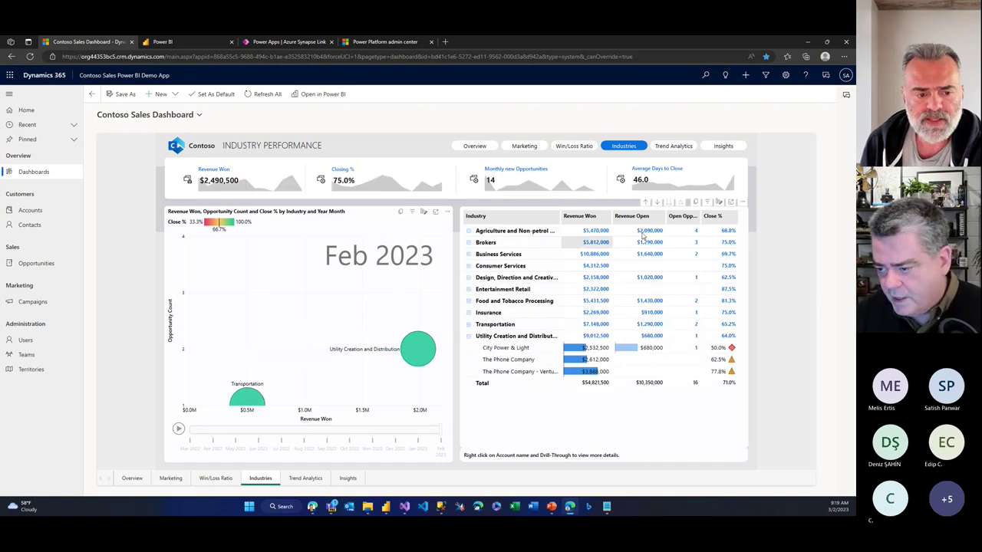
# - Expand Agriculture and Non-petrol Natural Resource Extraction in the industry table and drill through from Fabrikam, Inc. to Customer Detail
pyautogui.click(468, 232)
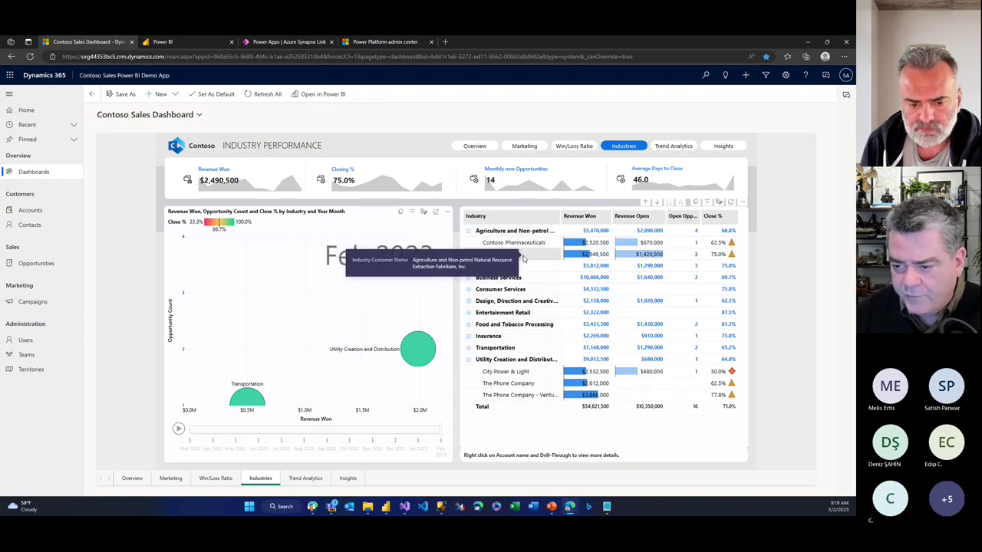
pyautogui.click(523, 257)
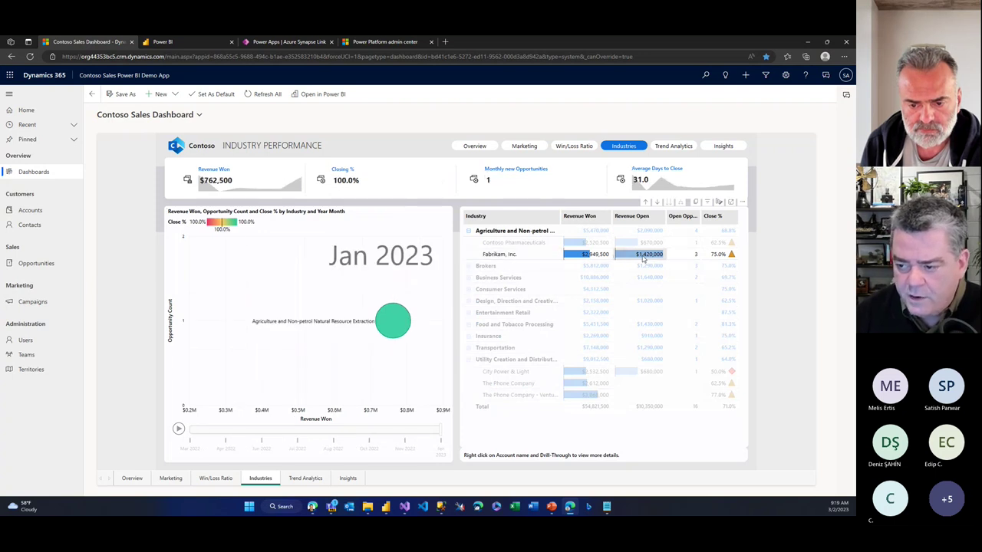
pyautogui.moveTo(554, 260)
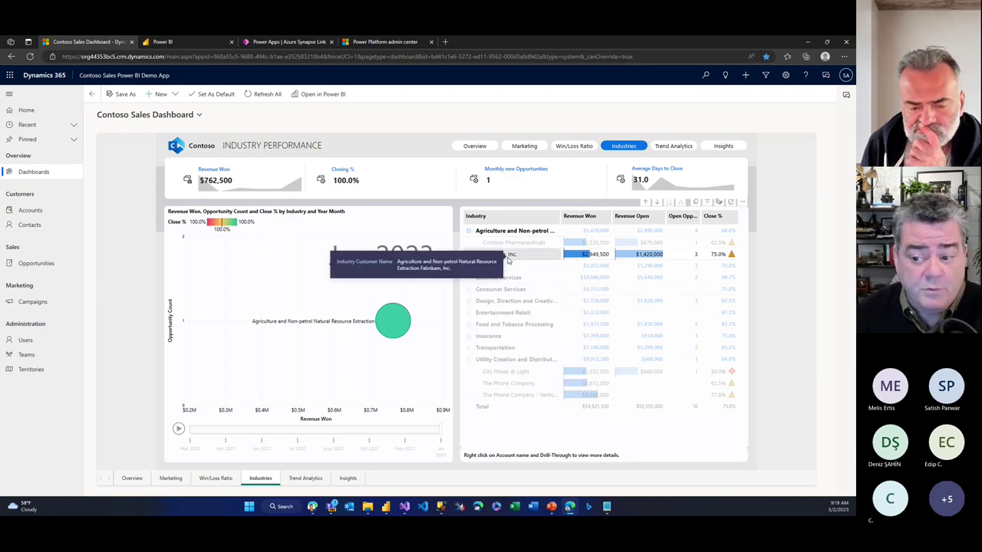
pyautogui.rightClick(508, 259)
pyautogui.moveTo(537, 326)
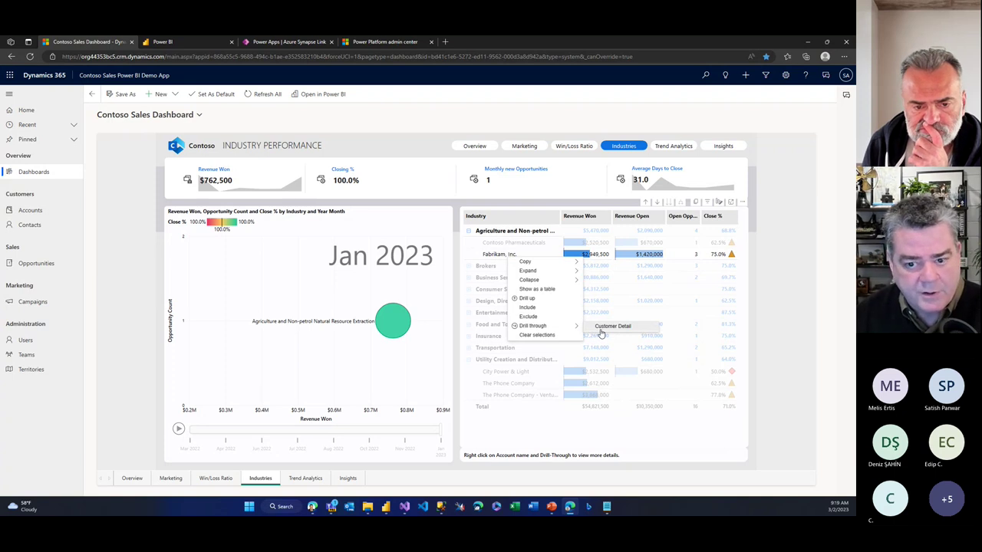
pyautogui.click(602, 331)
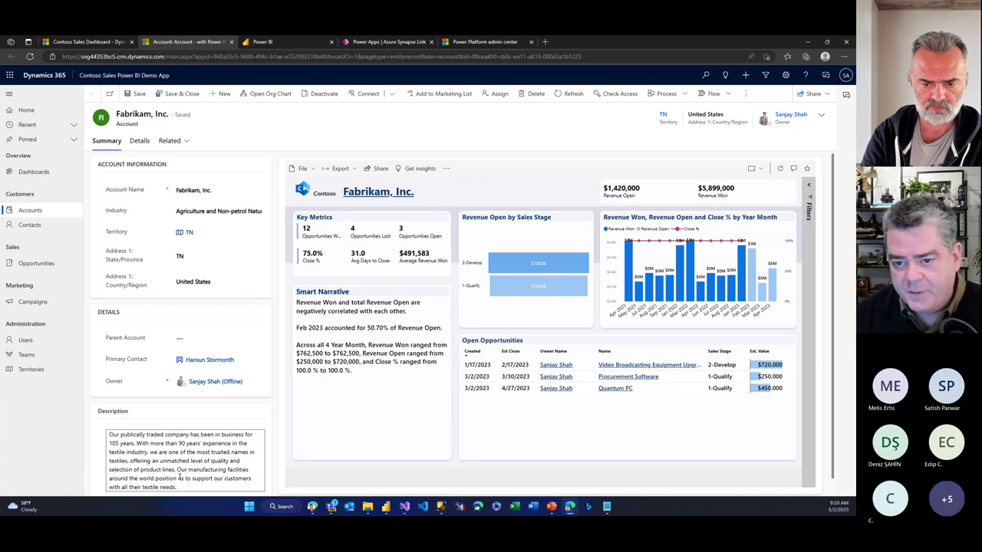
# - Check the sharing and export options of the report embedded in the Fabrikam, Inc. account record
pyautogui.click(383, 171)
pyautogui.click(640, 350)
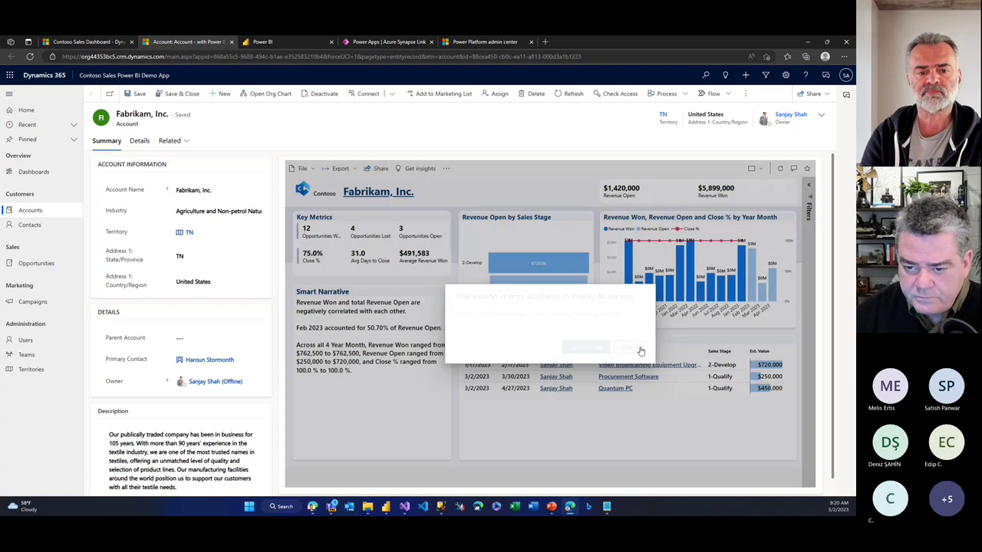
pyautogui.click(340, 168)
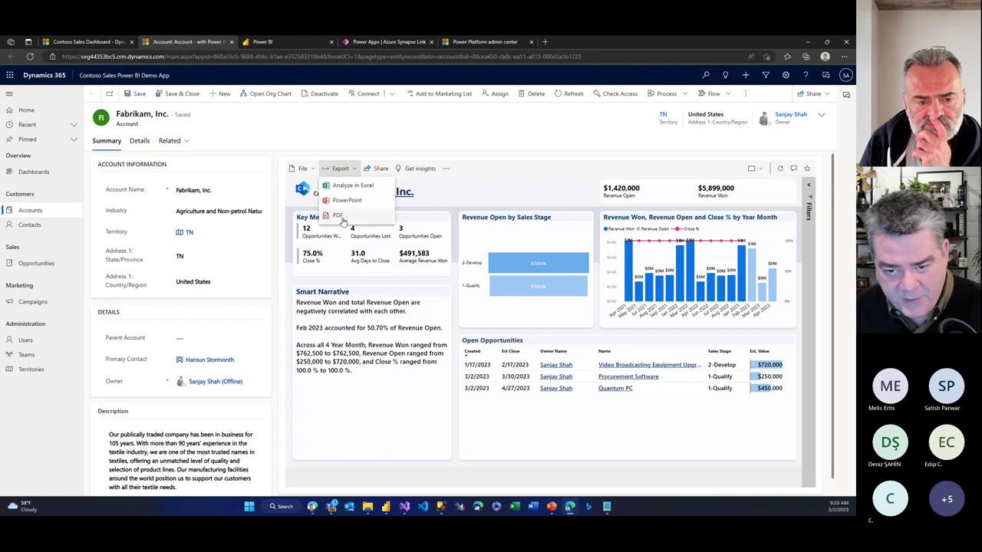
pyautogui.click(517, 177)
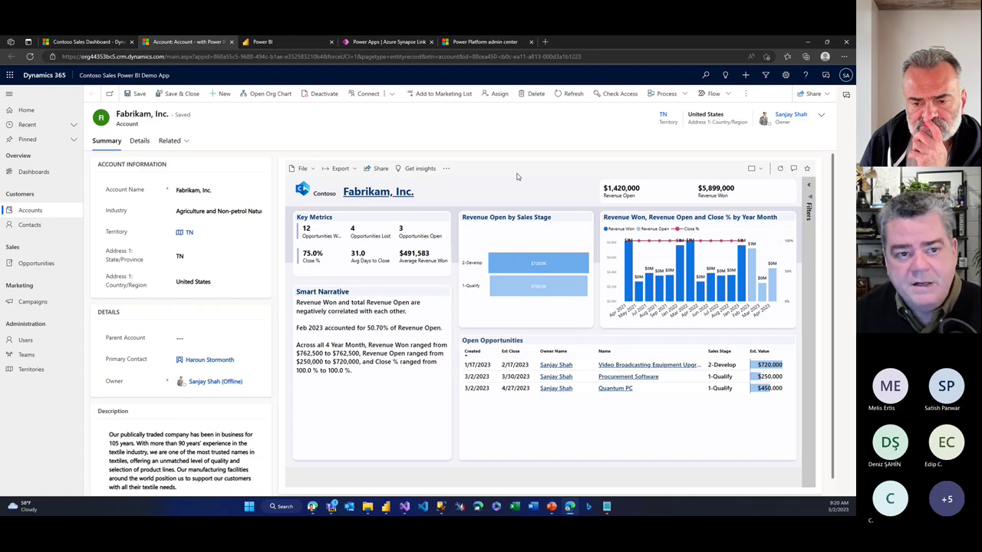
# - Open the Adventure Works account record from the list of accounts with opportunities
pyautogui.moveTo(93, 44)
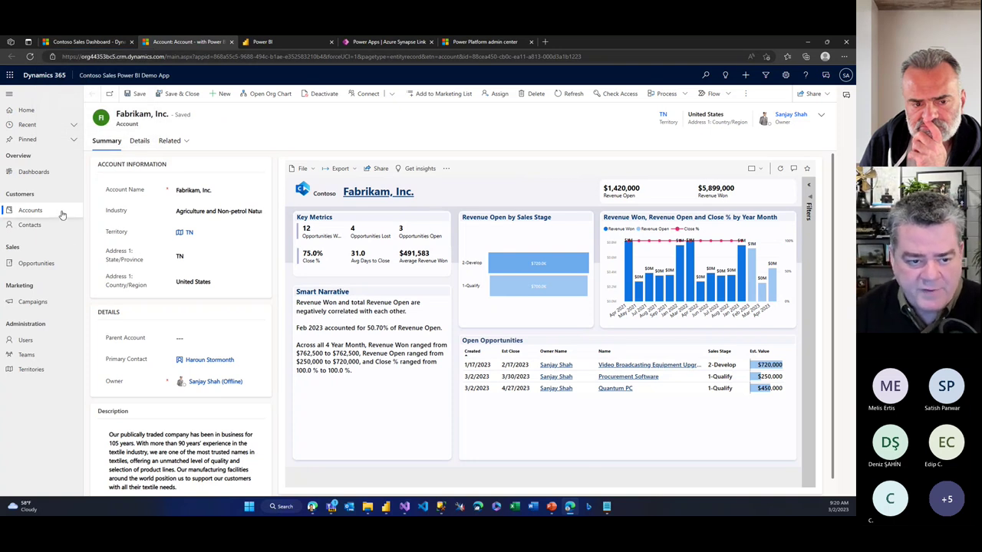
pyautogui.click(59, 215)
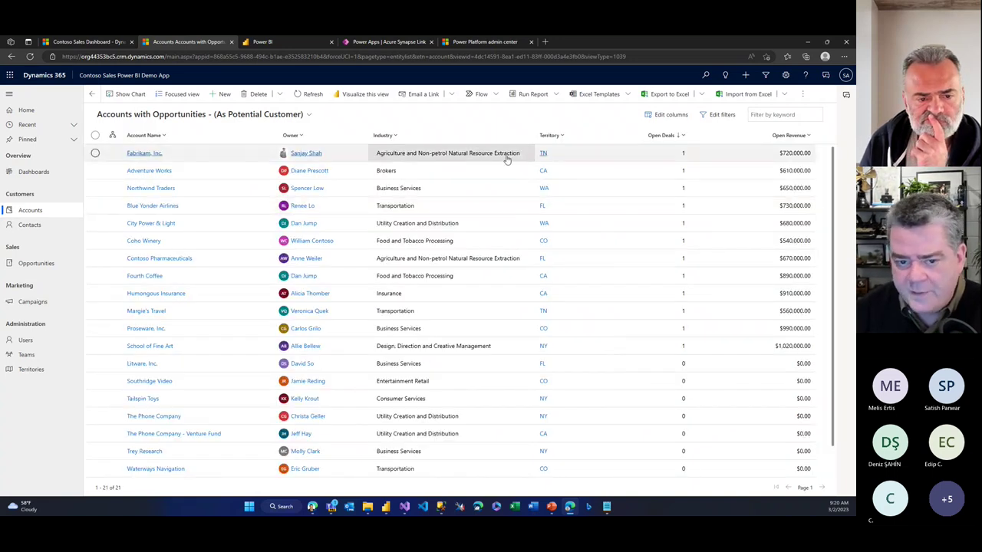
pyautogui.click(162, 172)
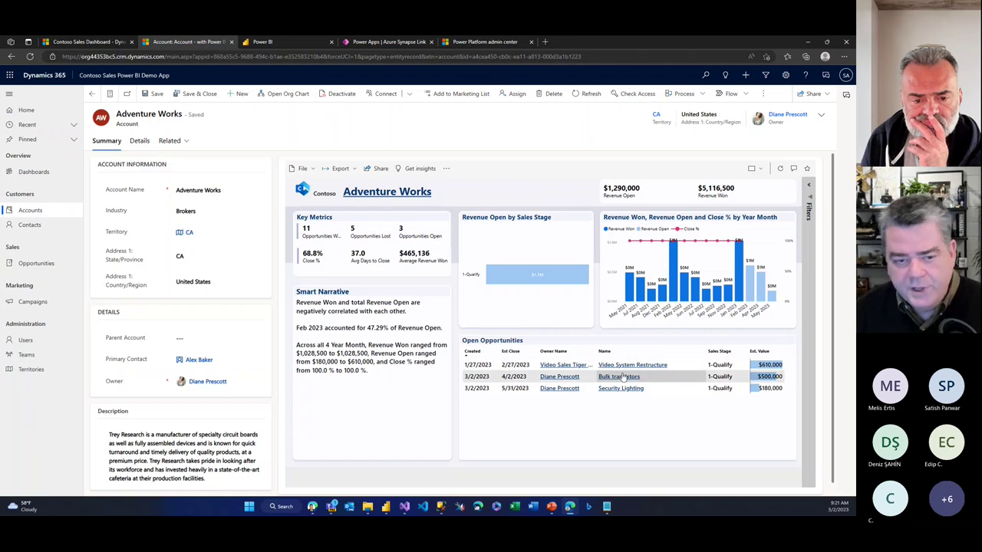
# - Return to the Contoso Sales Dashboard, leave the Fabrikam, Inc. customer detail, and show the Trend Analytics page
pyautogui.click(96, 42)
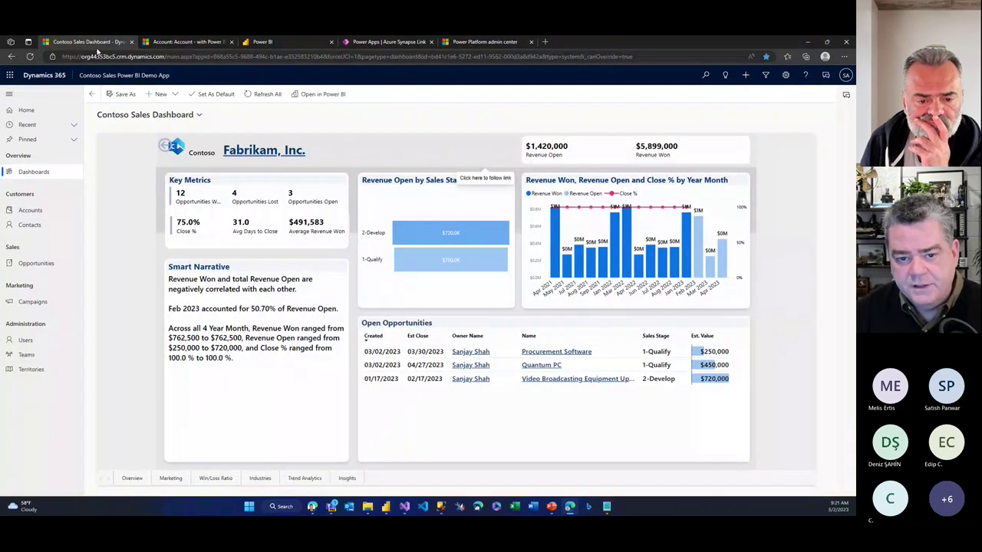
pyautogui.click(166, 146)
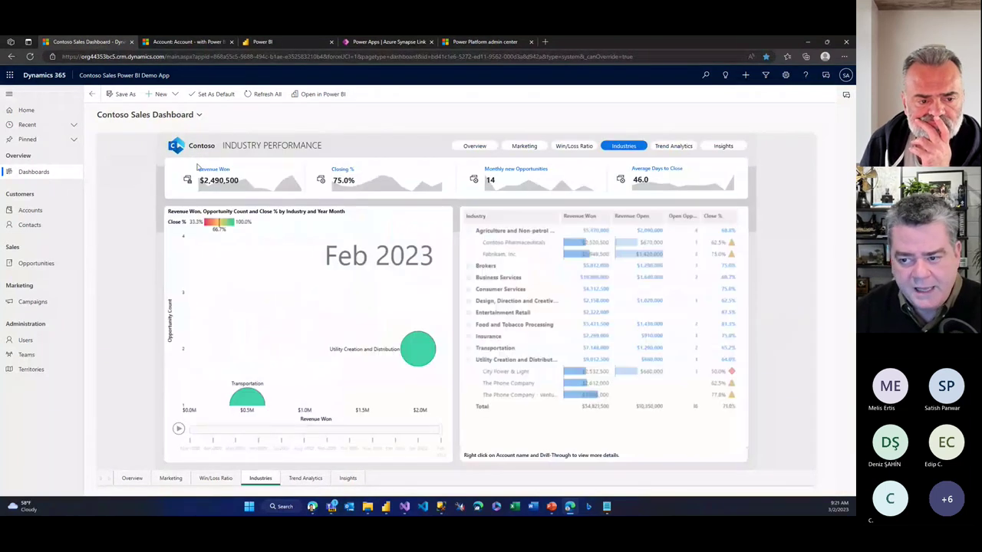
pyautogui.click(679, 148)
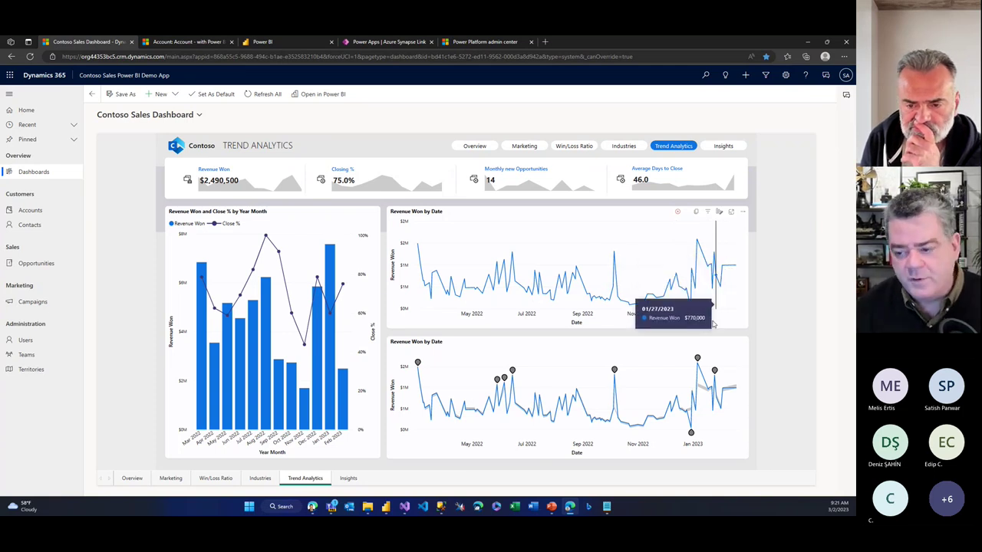
# - Examine the 10/06/2022 anomaly in Revenue Won by Date and expand its Ad campaign template explanation
pyautogui.click(614, 371)
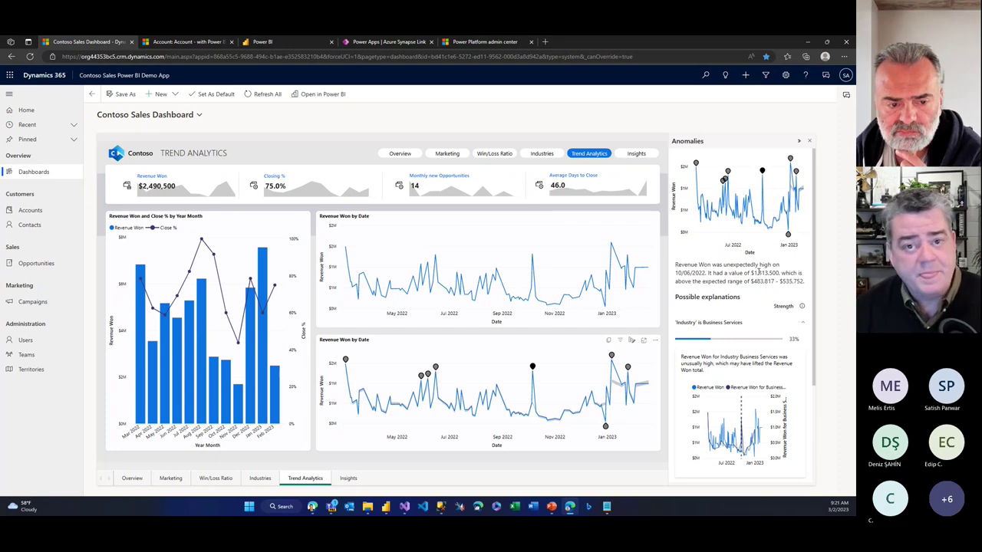
pyautogui.scroll(-2, 762, 282)
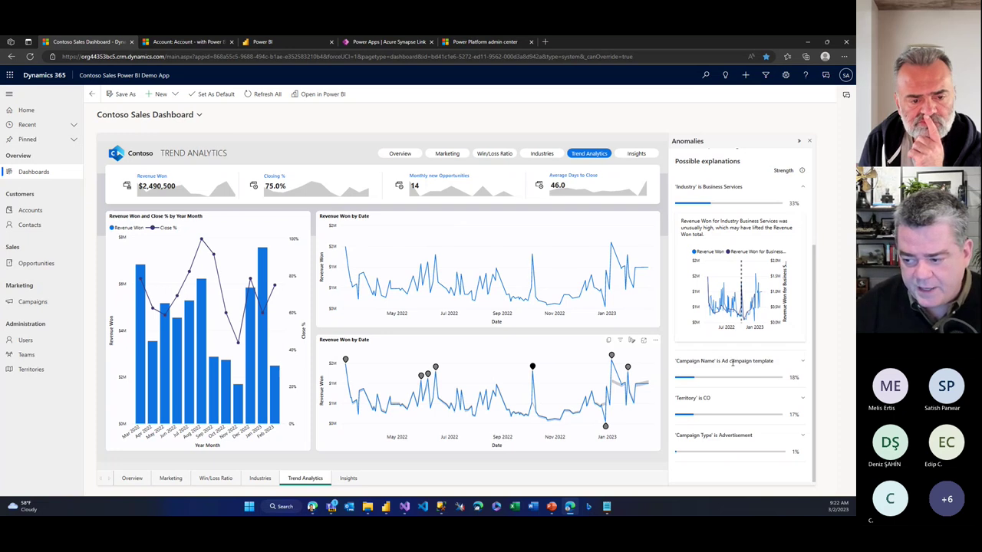
pyautogui.click(803, 365)
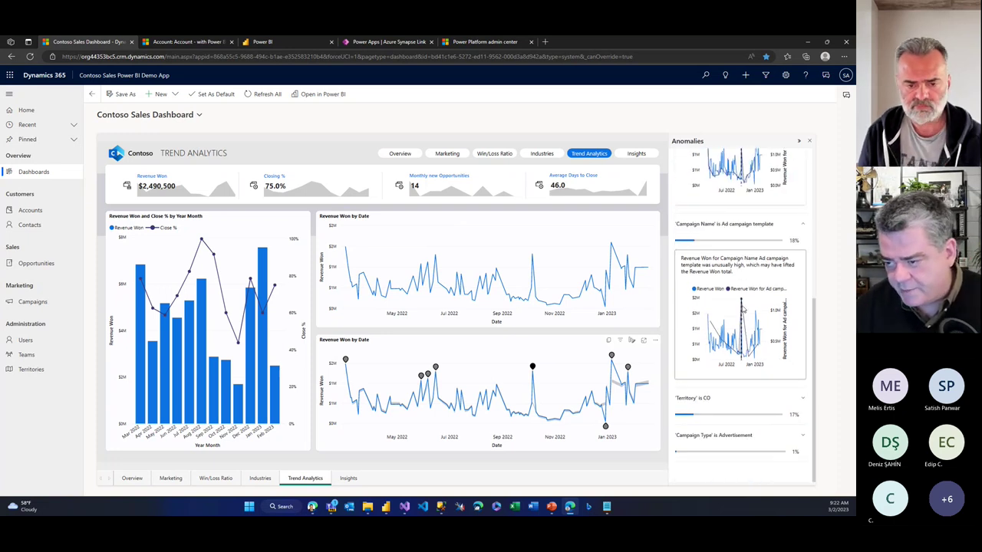
pyautogui.moveTo(741, 328)
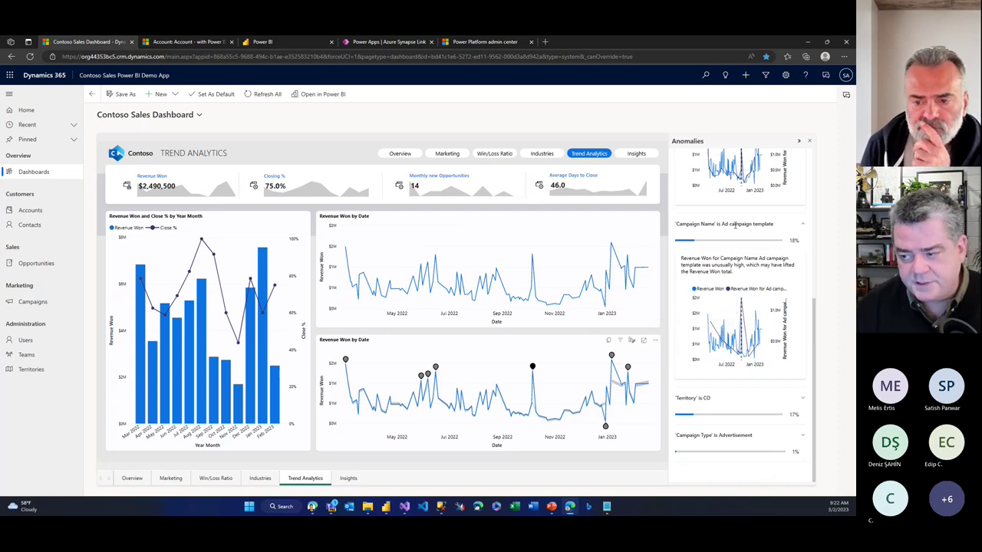
# - In the Insights page's decomposition tree, remove the Parent Territory level and split Opportunities Created by High value
pyautogui.click(635, 155)
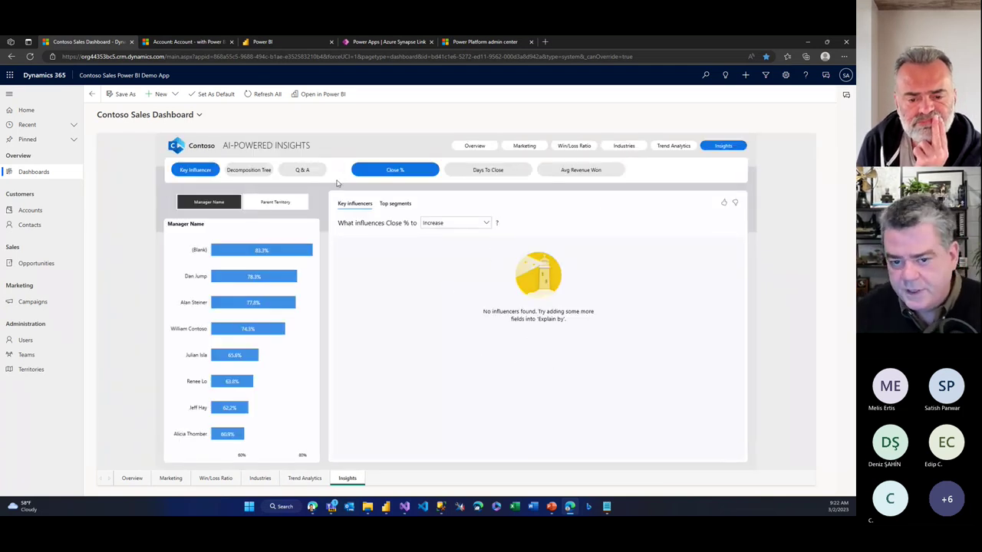
pyautogui.click(264, 172)
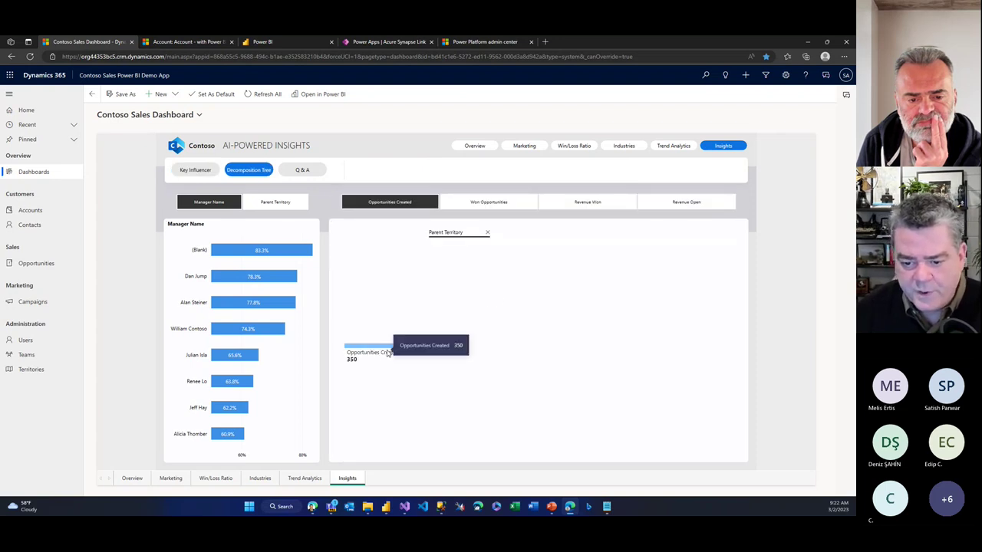
pyautogui.click(388, 353)
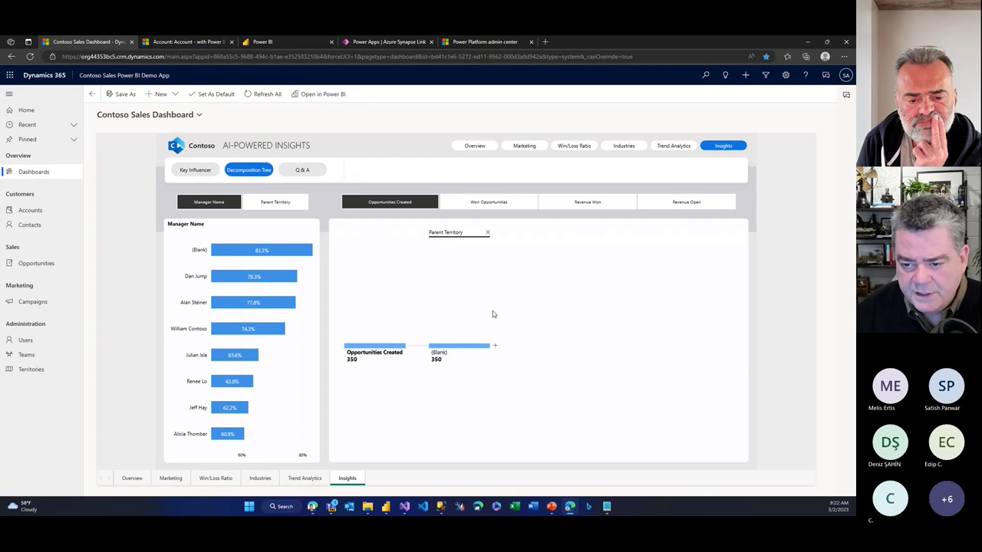
pyautogui.click(488, 234)
pyautogui.click(413, 348)
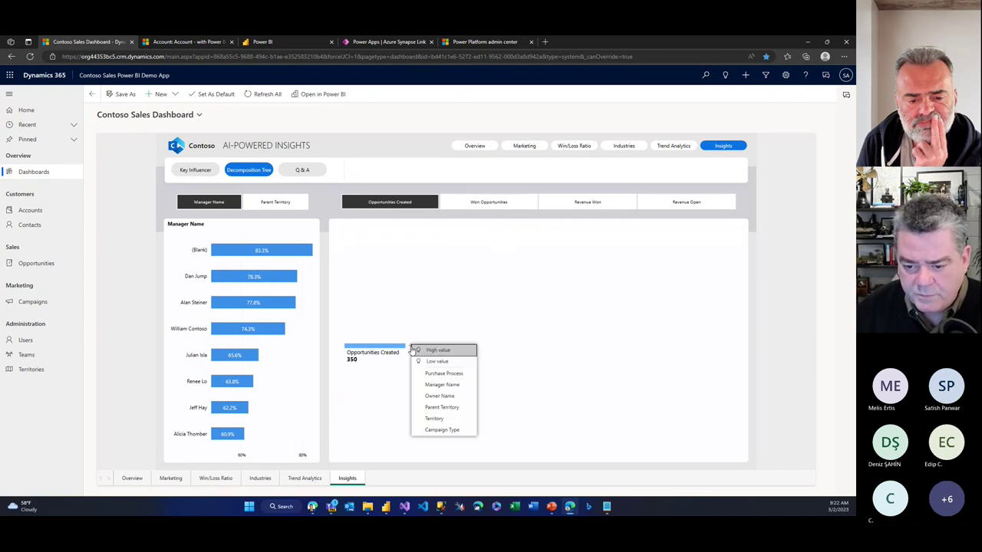
pyautogui.click(443, 357)
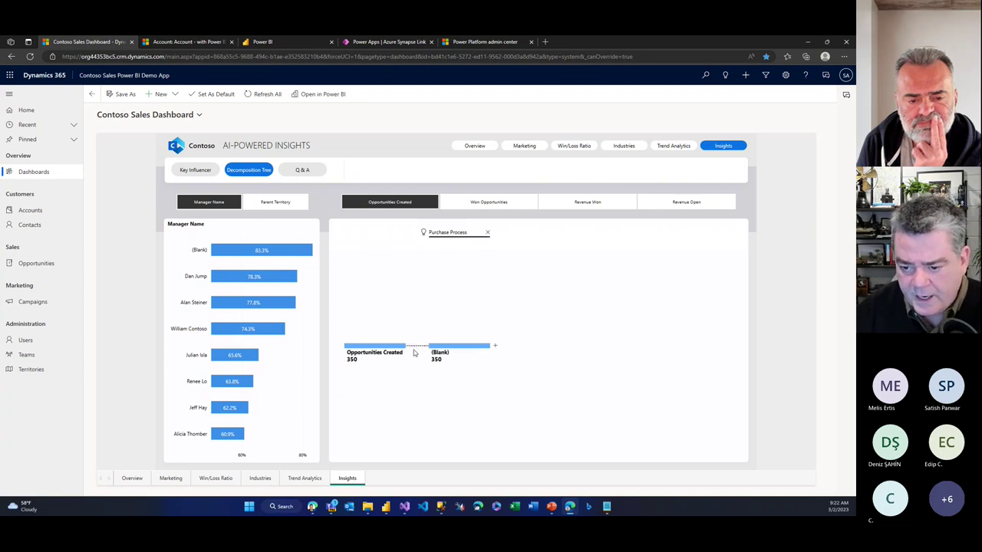
# - Split the blank Purchase Process node by Manager Name and the manager with 92 opportunities by Owner Name
pyautogui.click(496, 349)
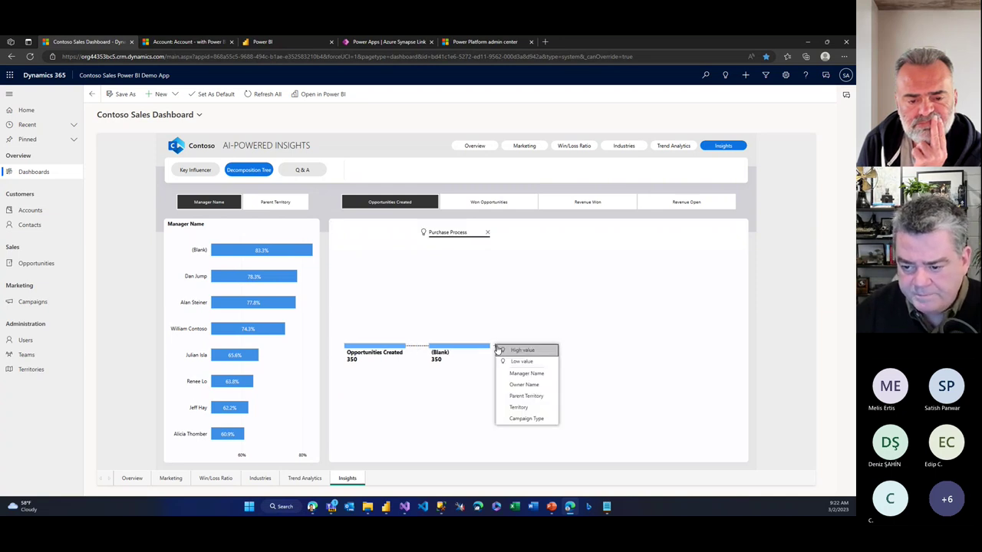
pyautogui.click(527, 379)
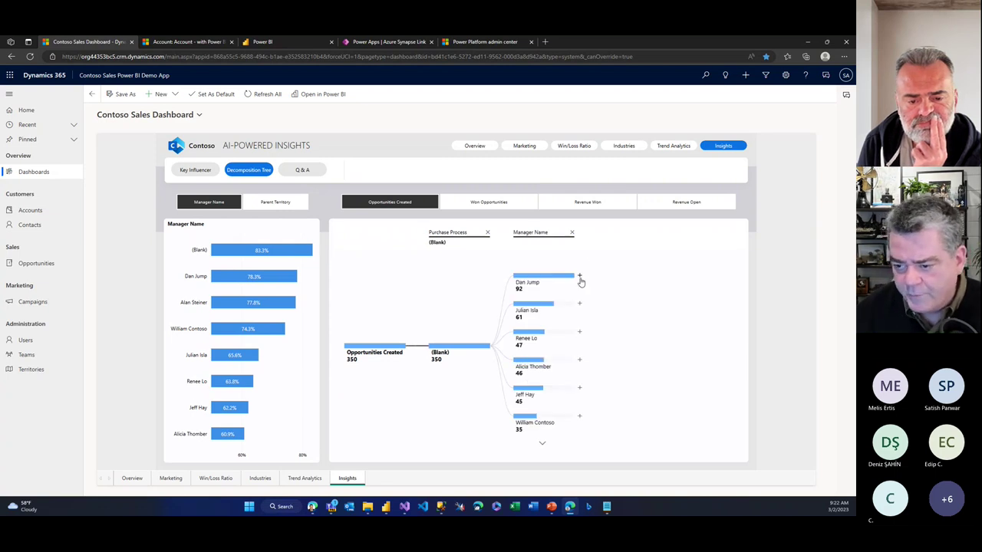
pyautogui.click(580, 277)
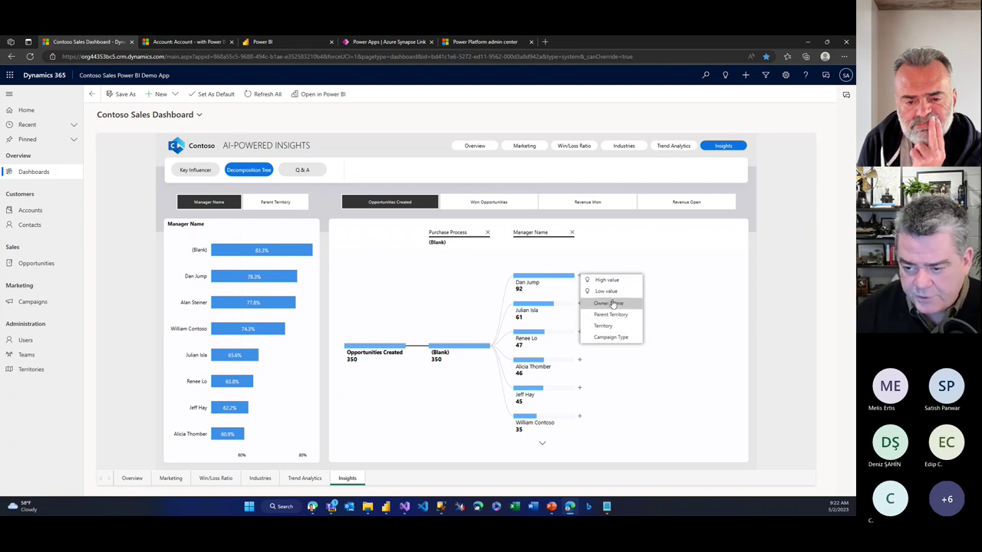
pyautogui.click(612, 304)
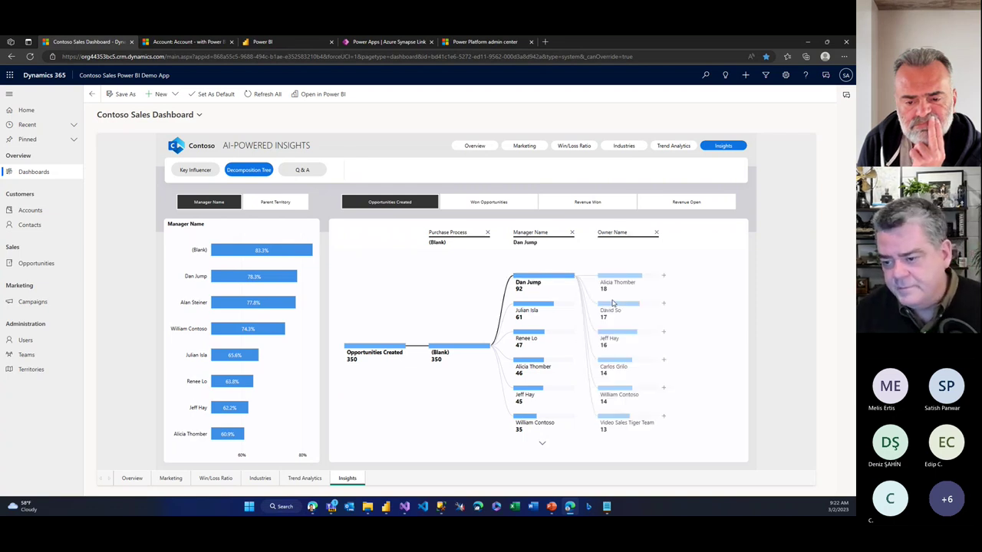
# - Remove the Purchase Process level and show the owners under the manager with 61 opportunities
pyautogui.click(487, 234)
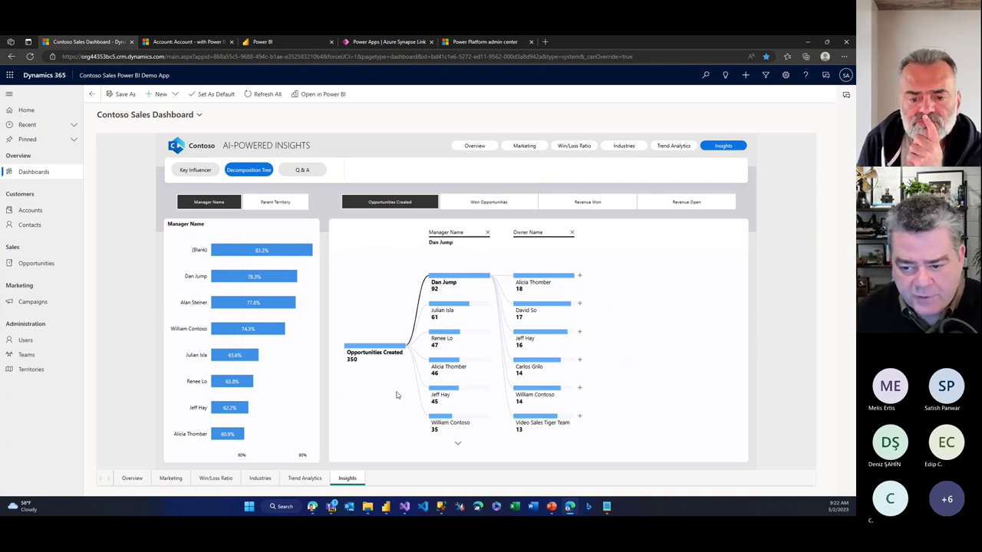
pyautogui.click(439, 310)
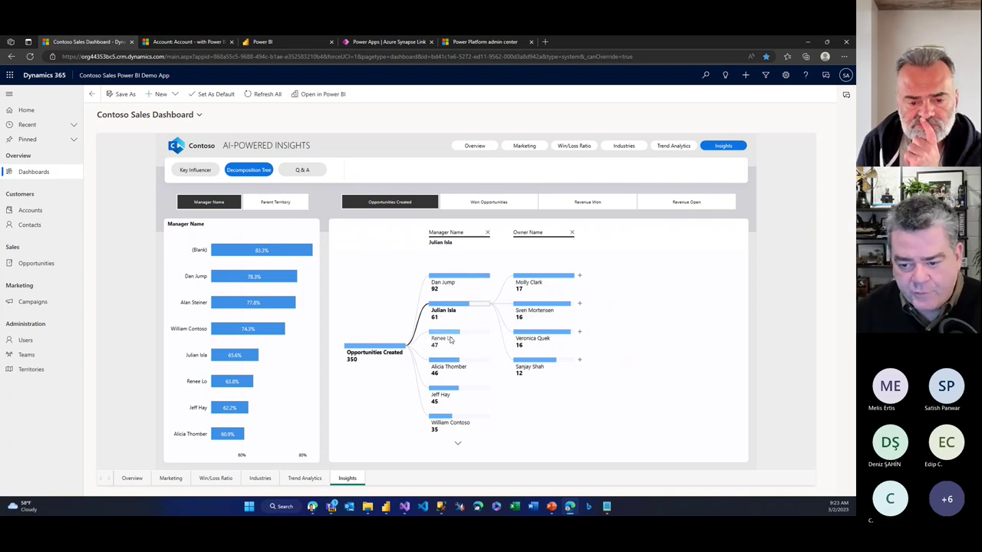
# - In the decomposition tree, show the owners under the manager with 47 opportunities
pyautogui.click(450, 339)
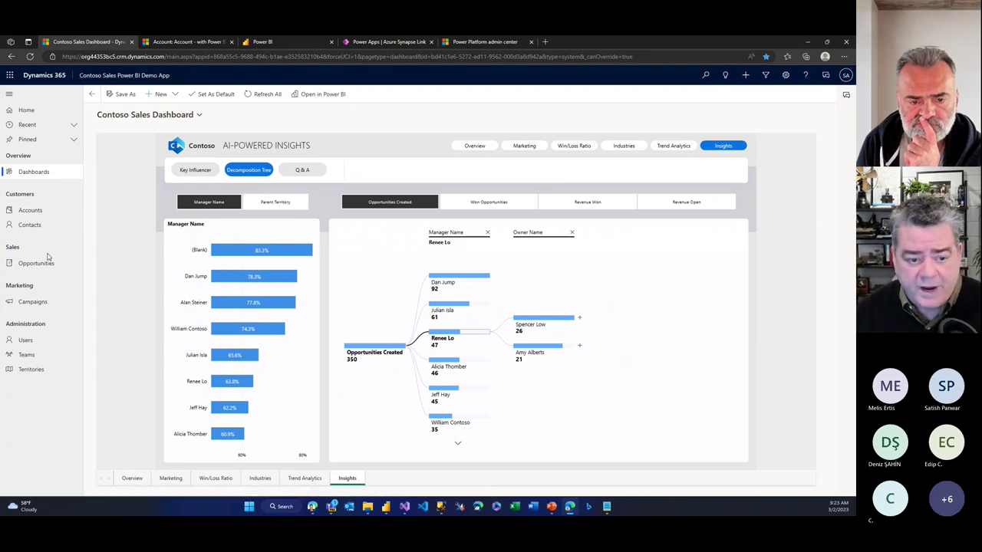
# - Open the Users list in the Users With Opportunities view and open the Chief Financial Officer's record with its embedded salesperson report
pyautogui.click(43, 345)
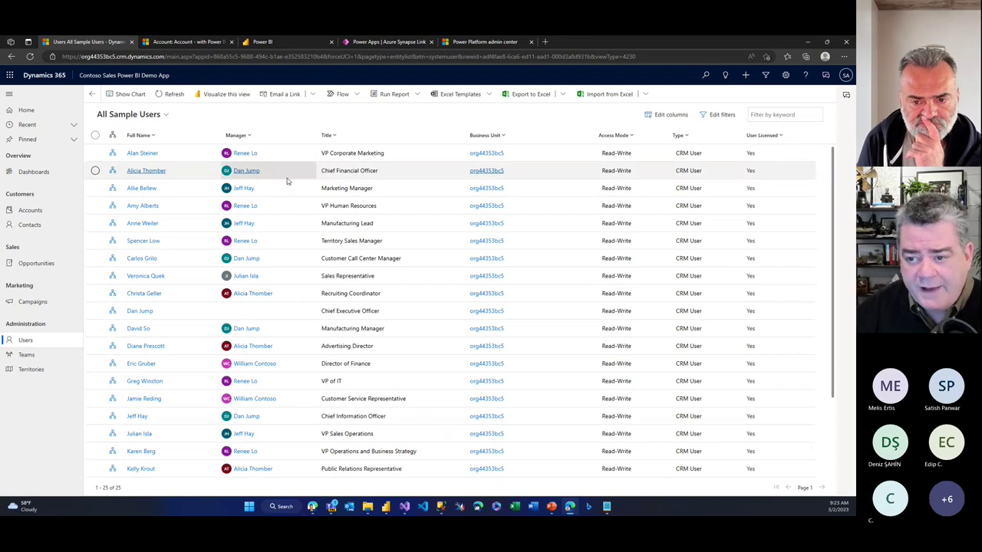
pyautogui.click(164, 114)
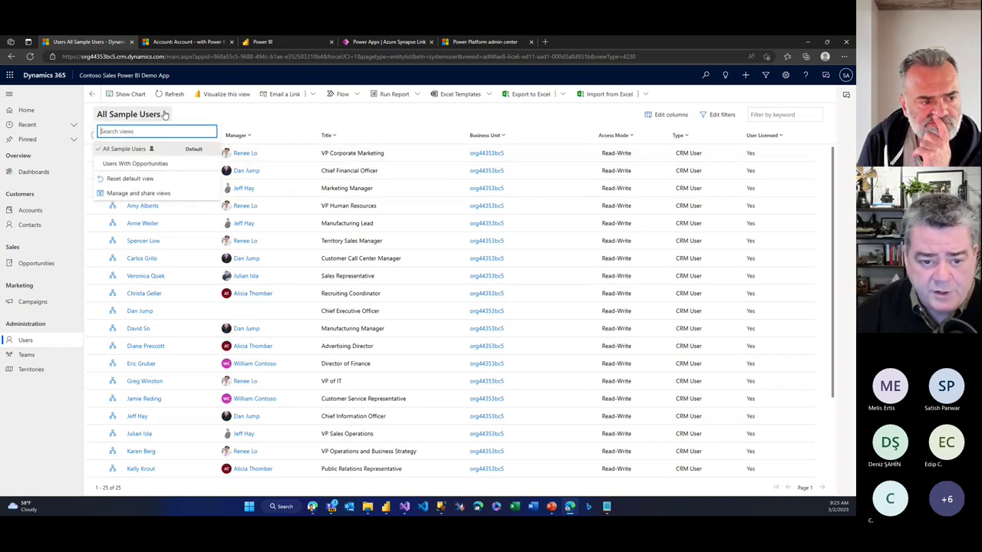
pyautogui.click(146, 171)
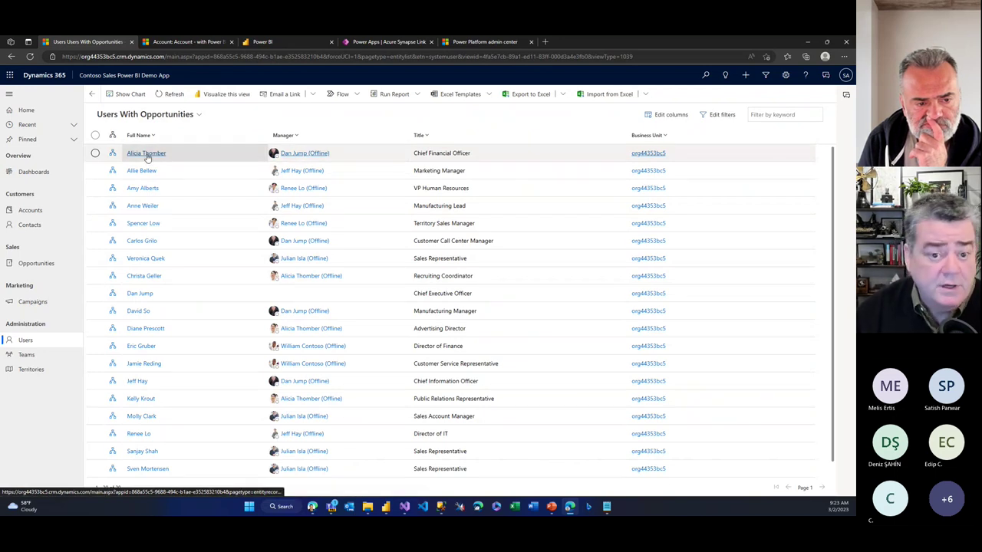
pyautogui.click(148, 154)
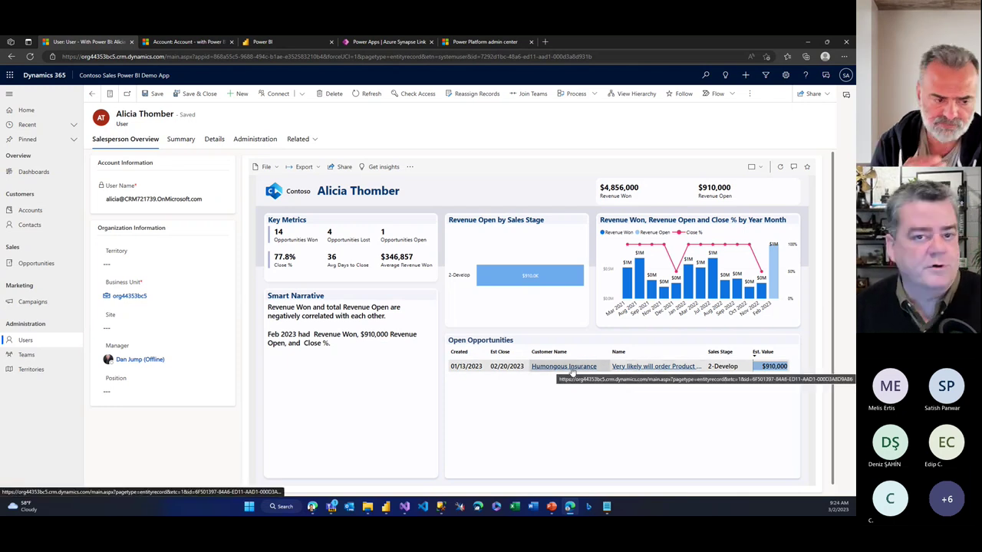
# - View the open Humongous Insurance opportunity from the salesperson report, and close the opportunity and account browser tabs
pyautogui.click(635, 367)
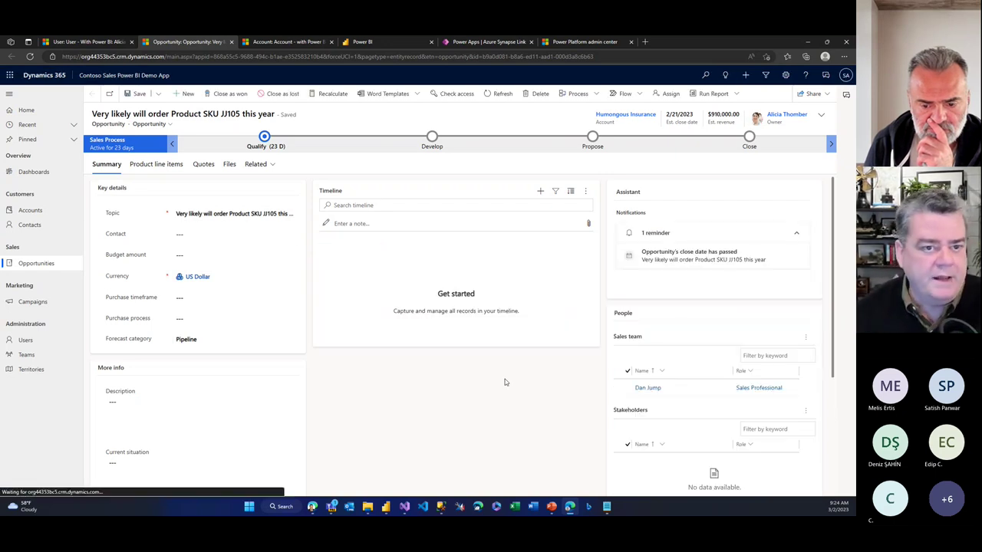
pyautogui.click(232, 43)
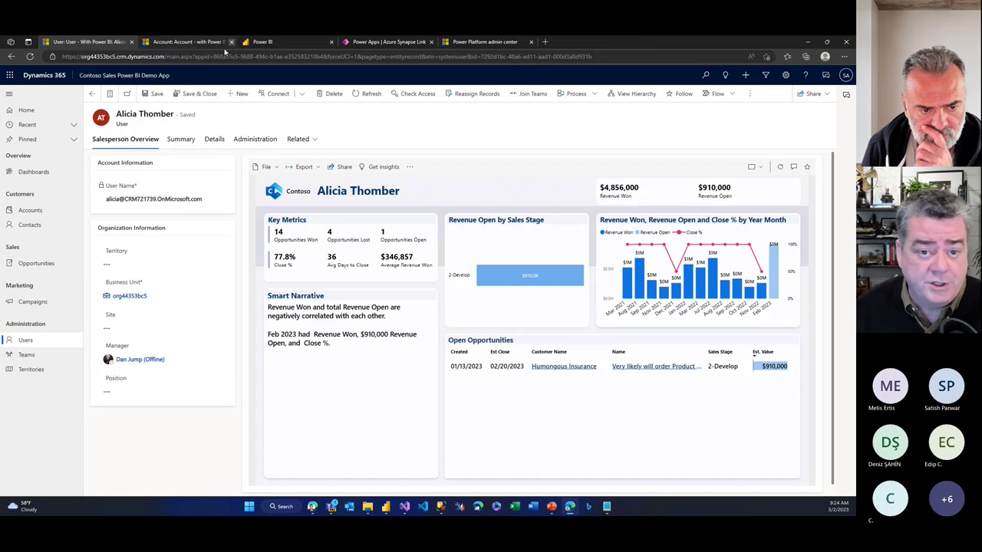
pyautogui.click(231, 42)
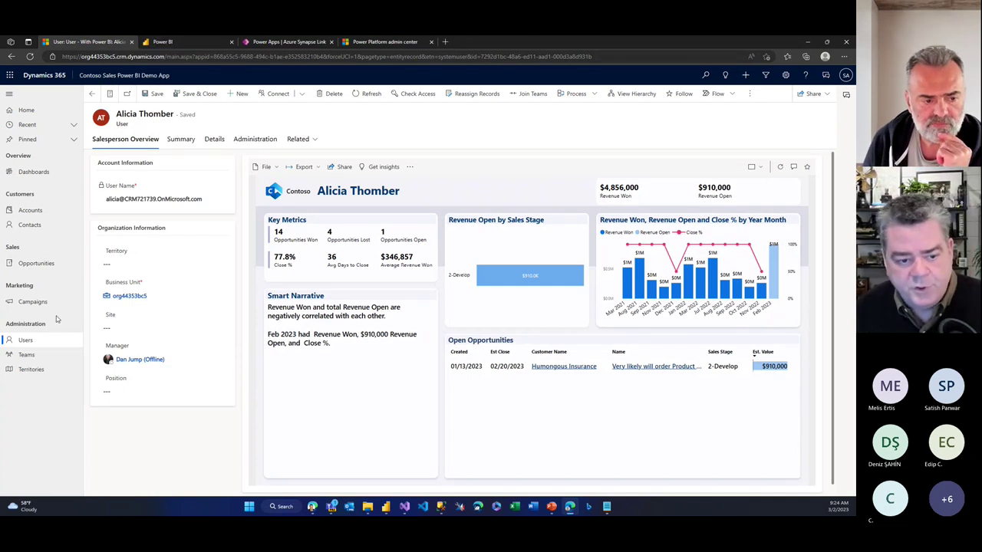
# - Go to the Opportunities list and look over its available views and the All Opportunities - Import/Export records
pyautogui.click(38, 172)
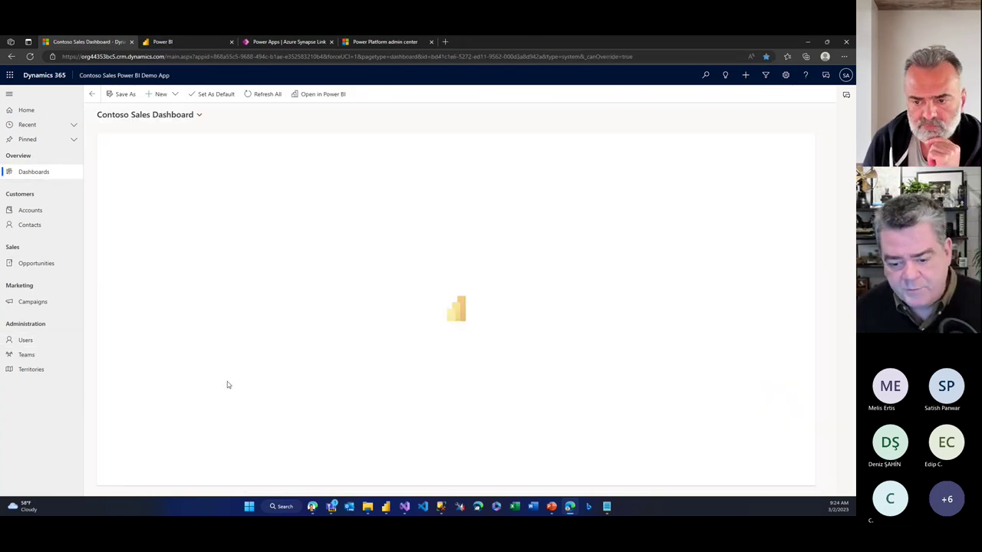
pyautogui.click(37, 210)
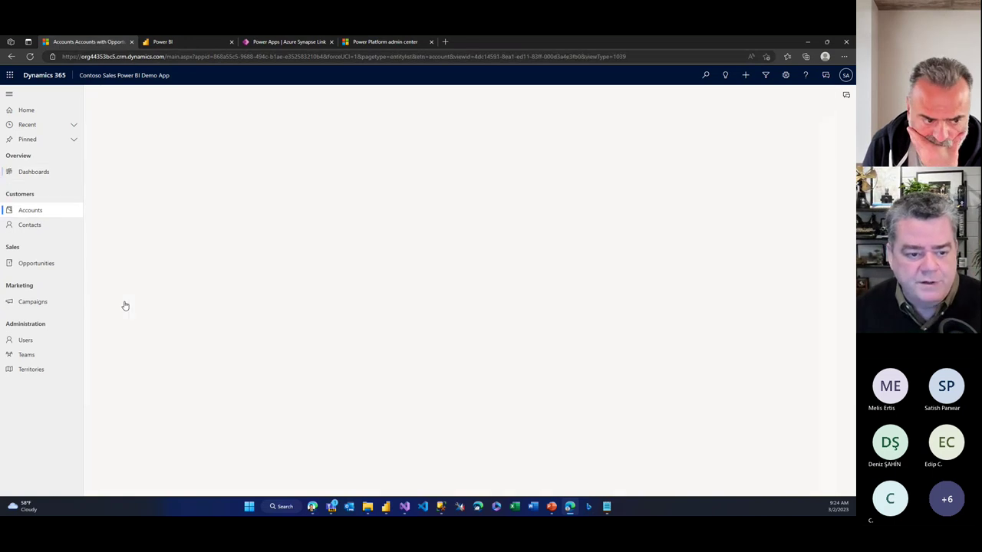
pyautogui.click(53, 265)
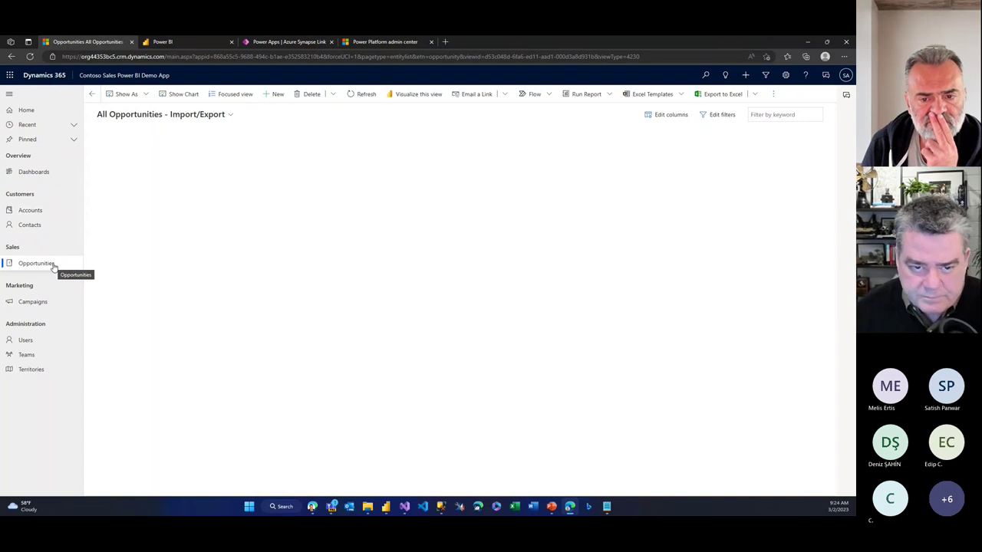
pyautogui.click(157, 117)
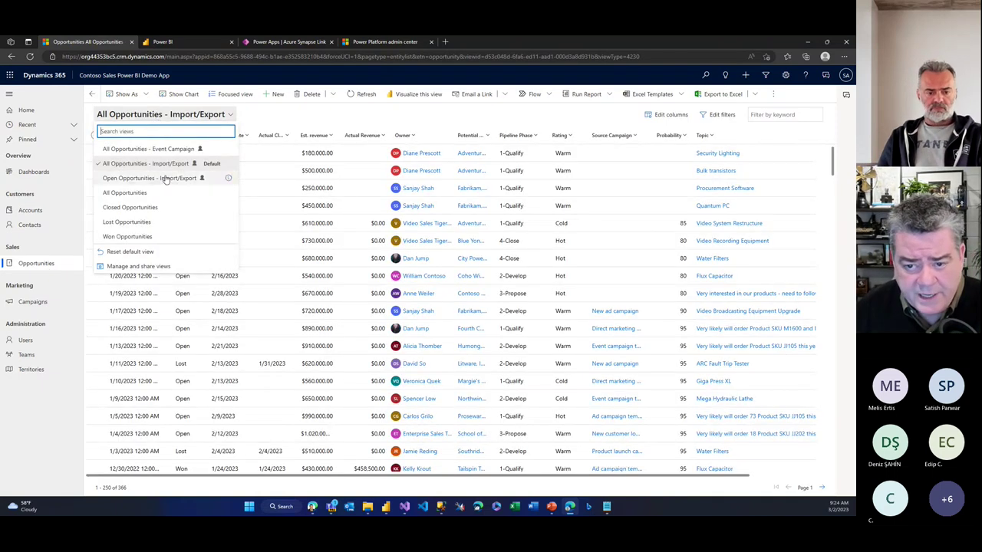
pyautogui.click(311, 125)
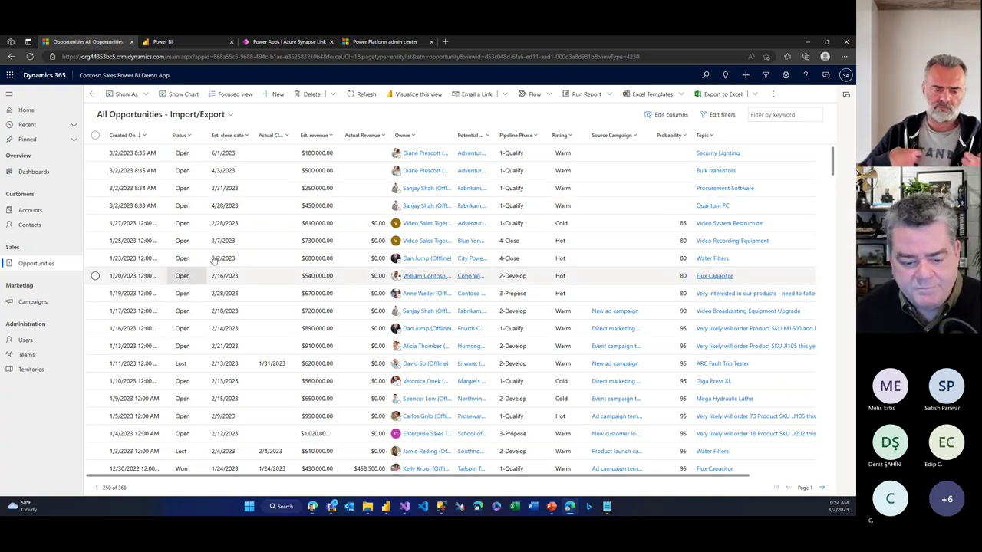
pyautogui.scroll(-3, 314, 193)
pyautogui.scroll(3, 314, 194)
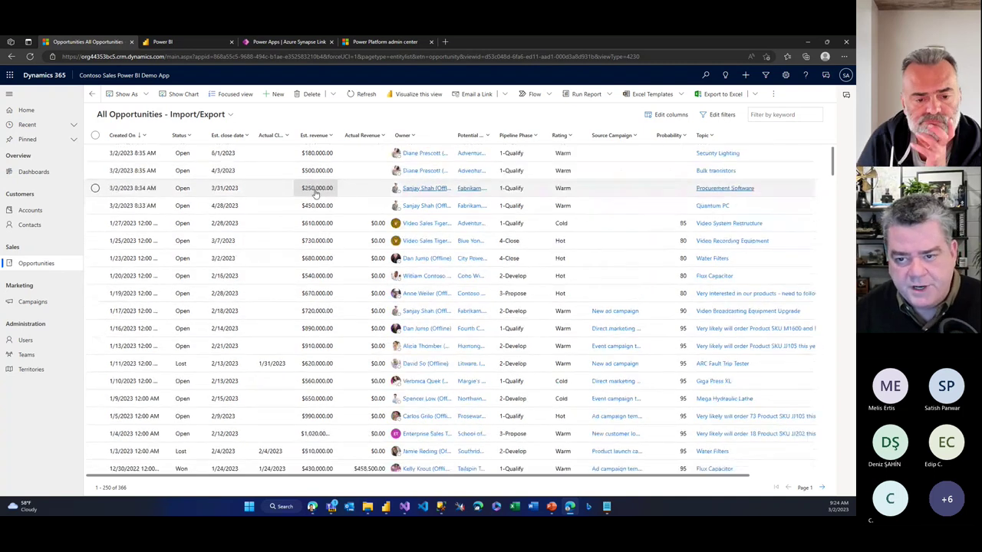
# - Visualize the All Opportunities - Import/Export view as a Power BI quick report and dismiss the report-ready notification
pyautogui.click(416, 94)
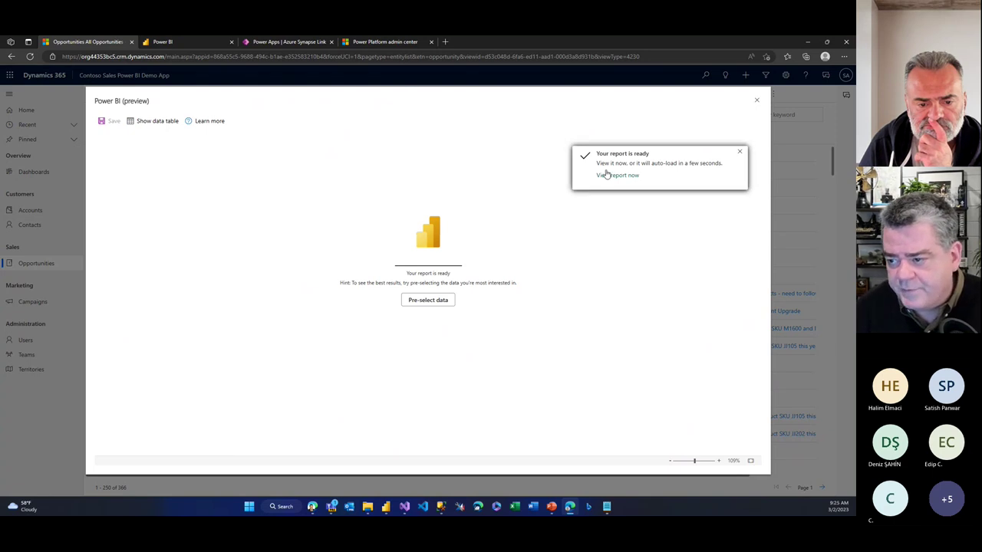
pyautogui.click(742, 153)
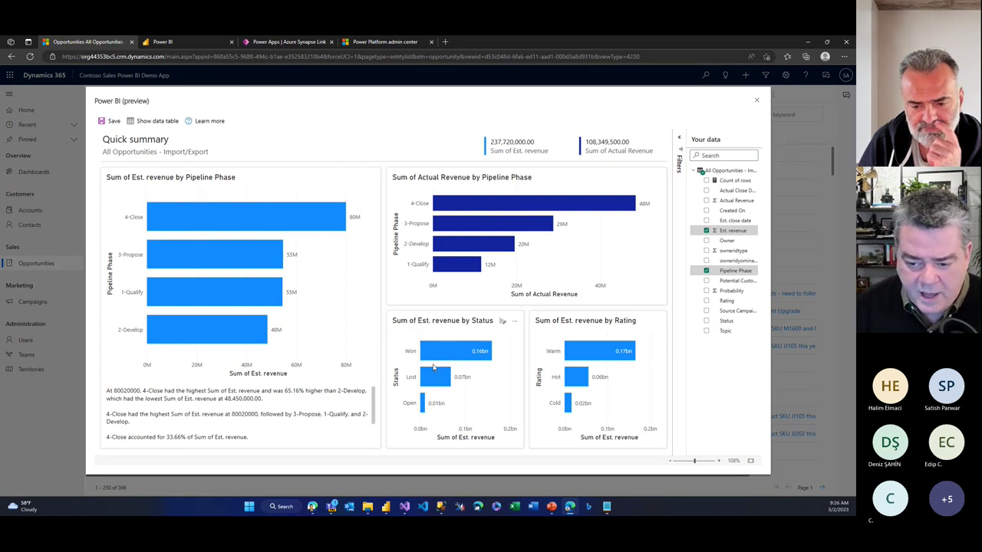
# - Cross-filter the quick summary by Open status, read the narrative under the Pipeline Phase chart, and clear the filter
pyautogui.click(425, 406)
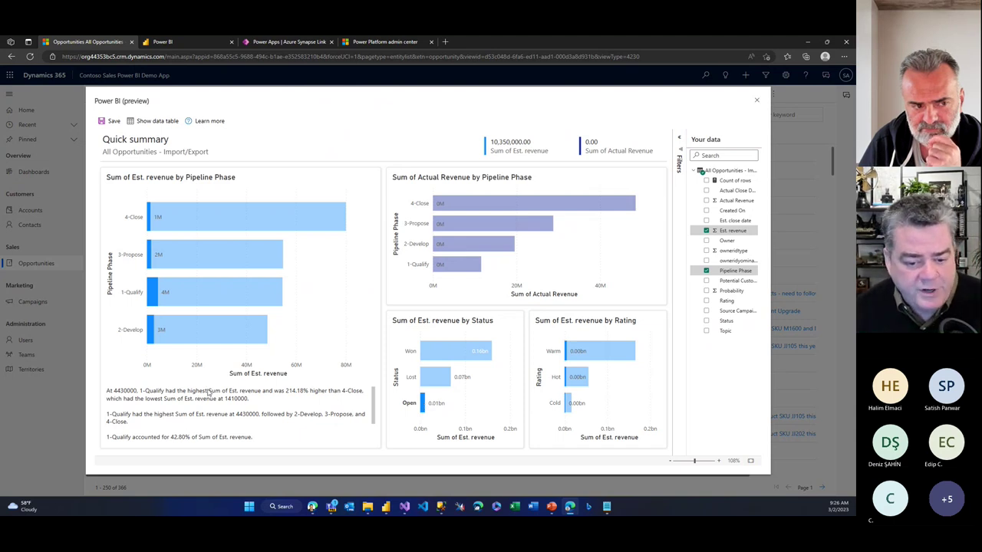
pyautogui.scroll(-2, 207, 403)
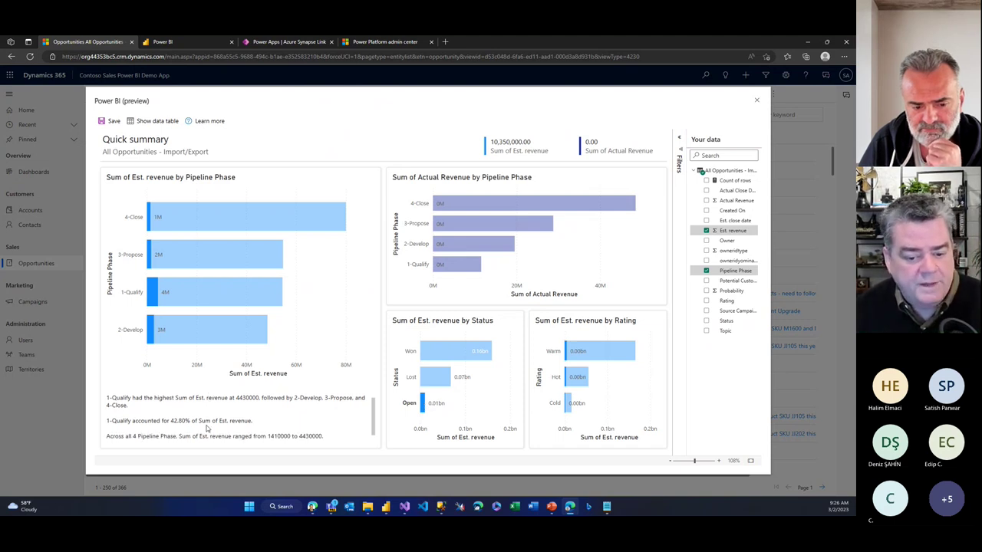
pyautogui.scroll(2, 206, 429)
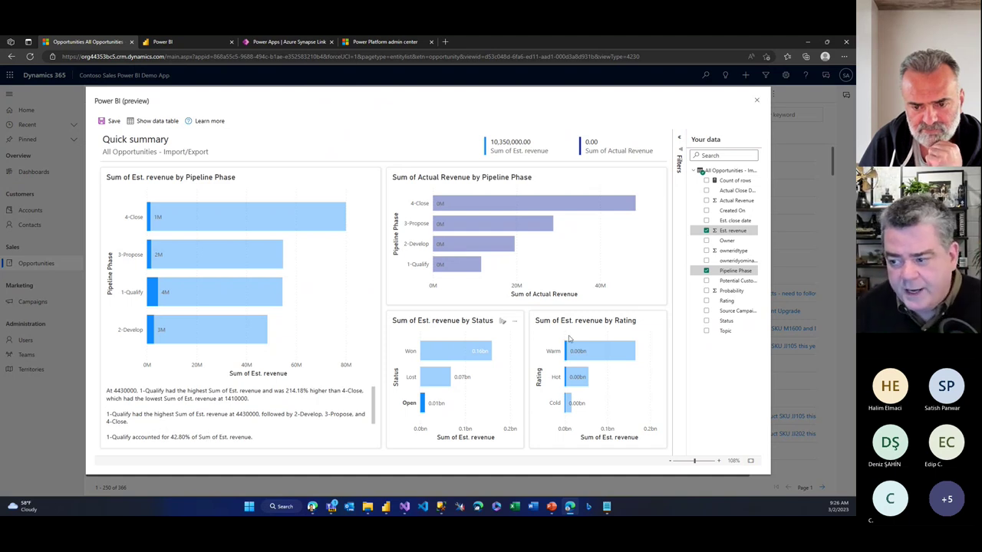
pyautogui.click(422, 402)
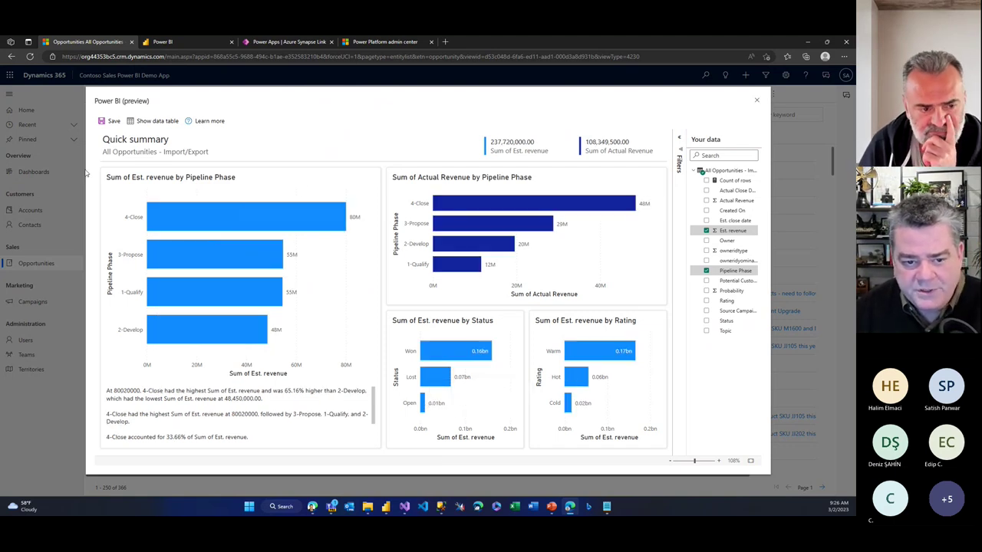
# - Personalize the Sum of Est. revenue by Pipeline Phase chart to use Owner on its Y-axis
pyautogui.click(359, 182)
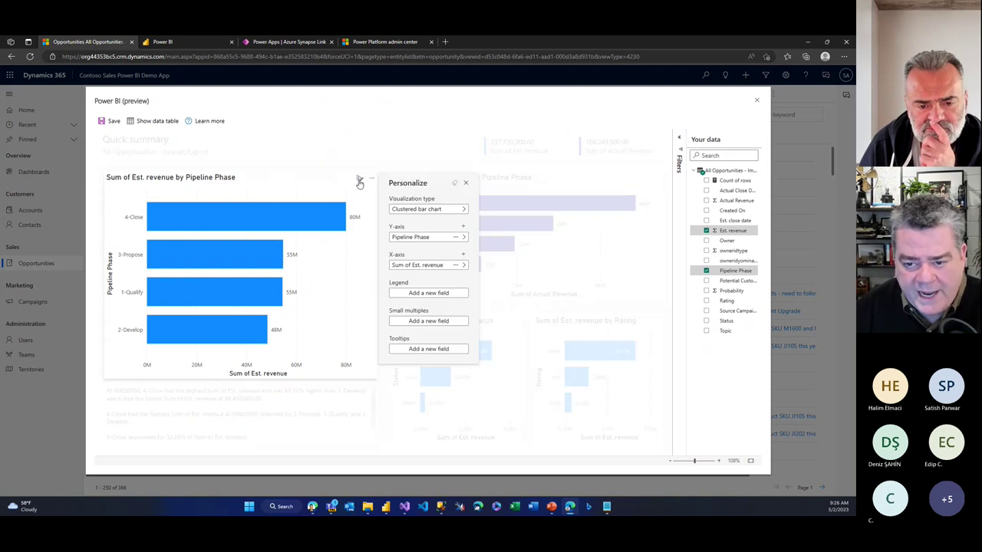
pyautogui.click(432, 242)
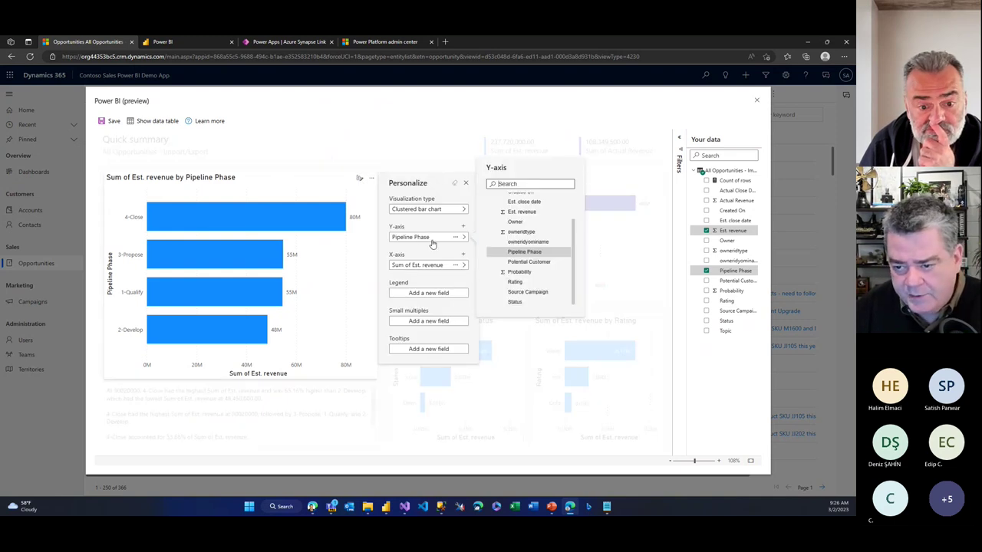
pyautogui.click(516, 222)
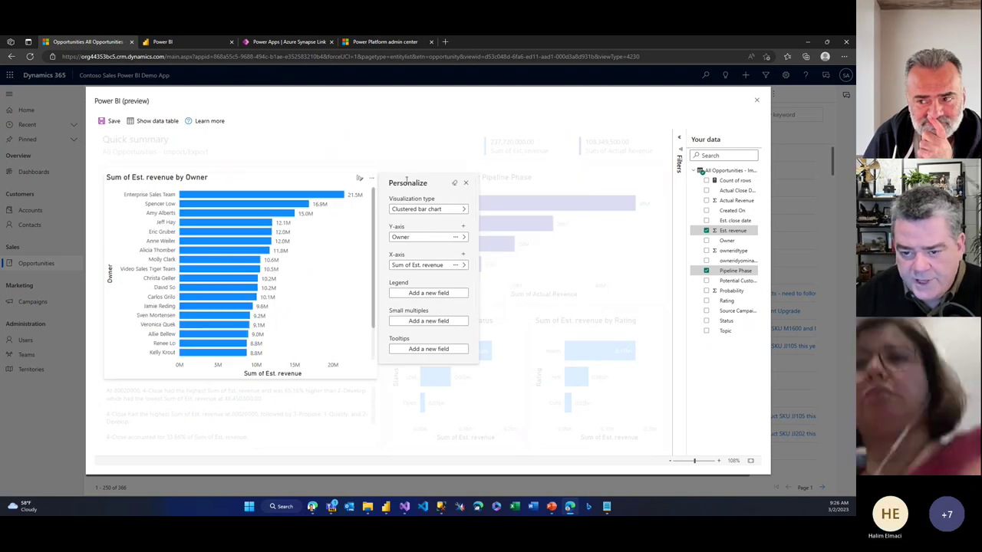
pyautogui.click(466, 182)
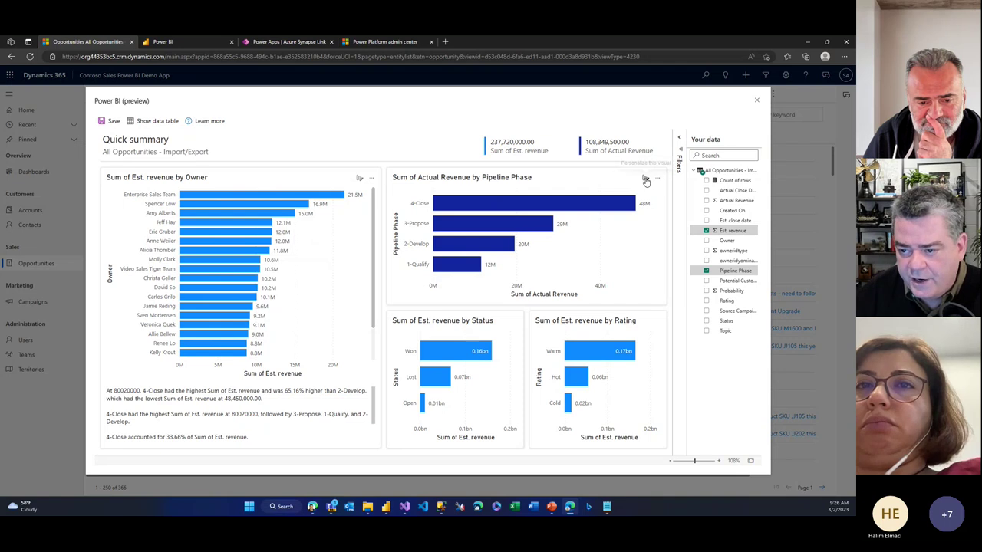
# - Personalize the Actual Revenue by Pipeline Phase chart to show the count of Actual Revenue as a Funnel
pyautogui.click(646, 180)
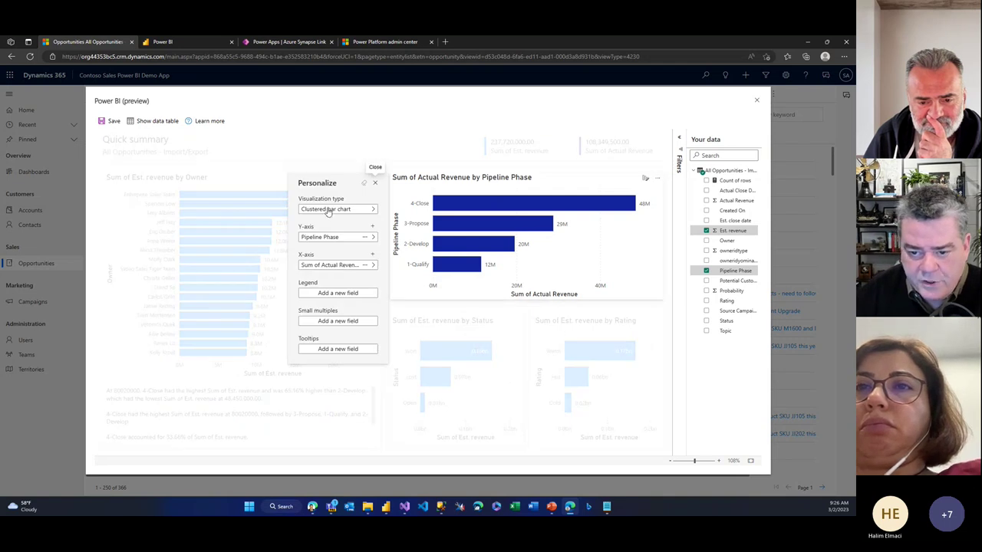
pyautogui.click(365, 266)
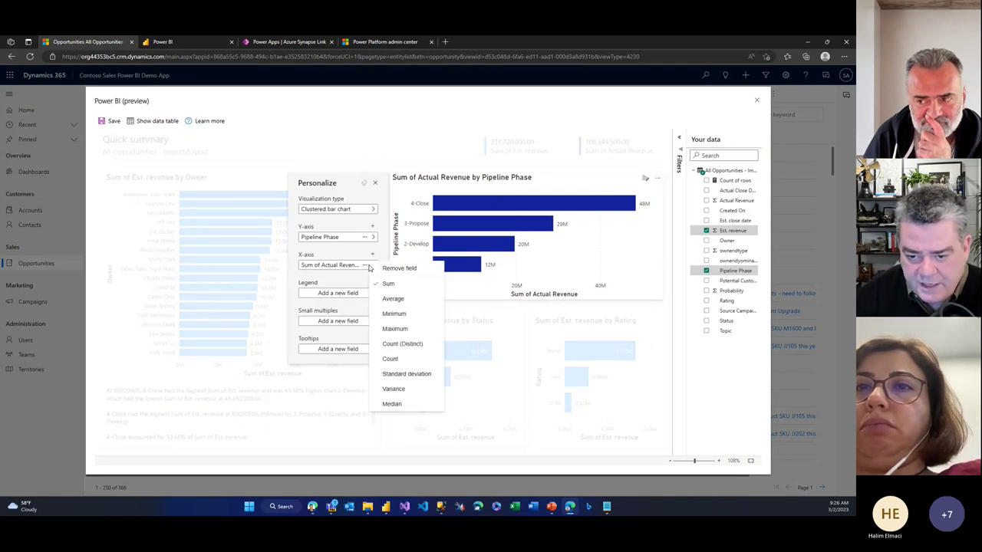
pyautogui.press('Escape')
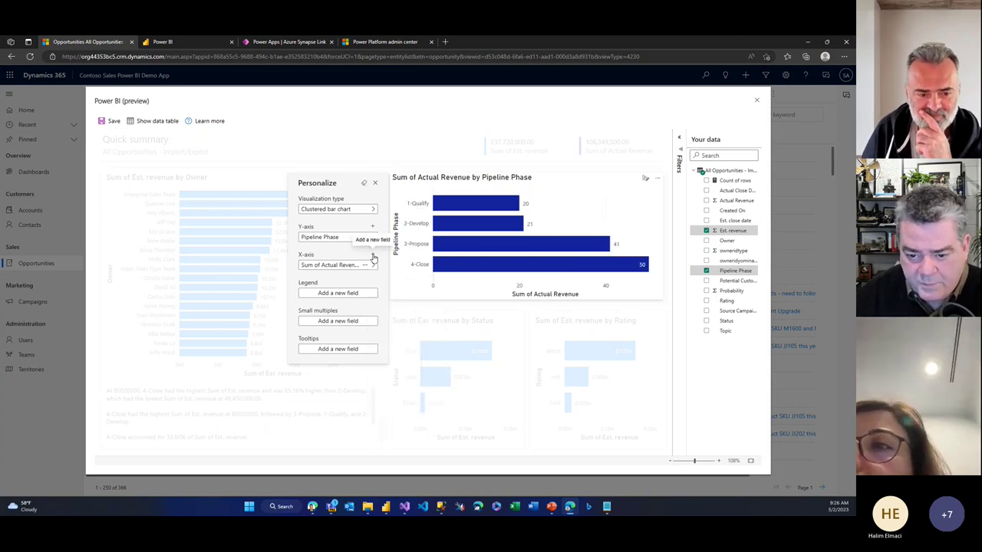
pyautogui.click(334, 209)
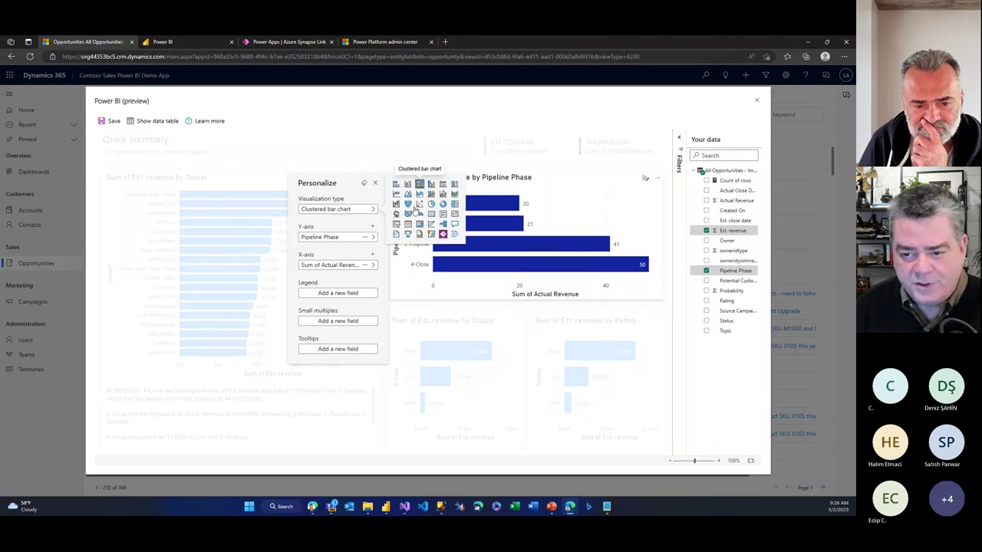
pyautogui.click(408, 205)
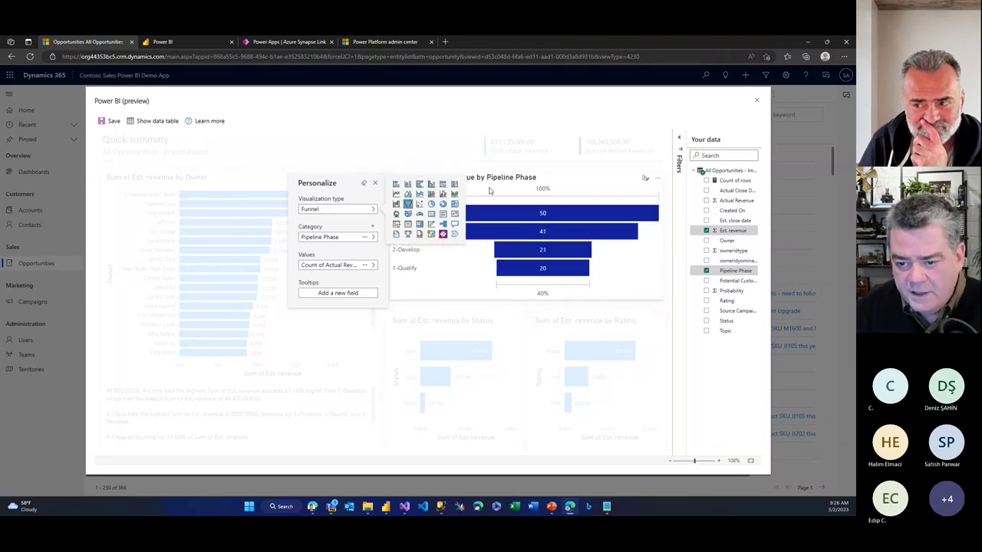
pyautogui.click(617, 227)
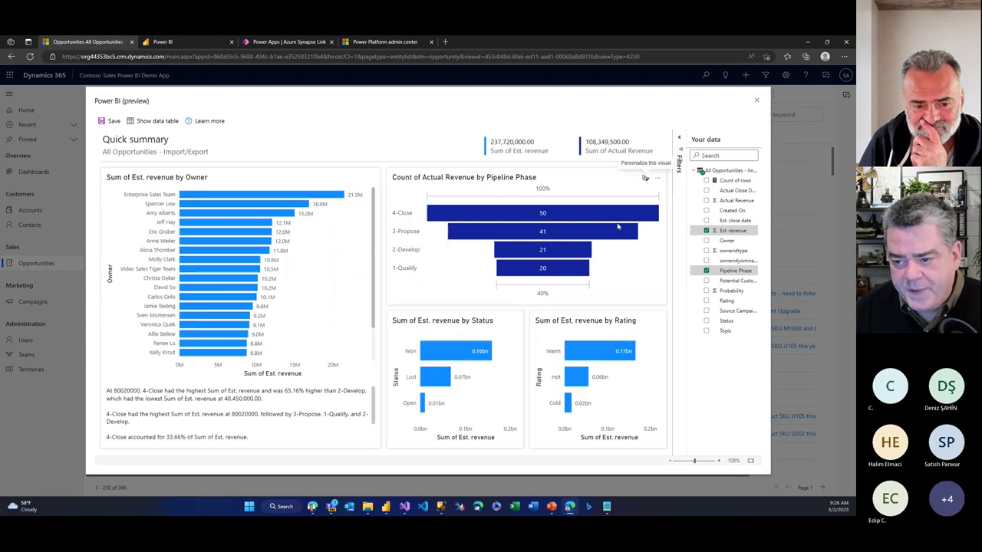
# - Close the Power BI preview and return to the opportunities list
pyautogui.moveTo(585, 240)
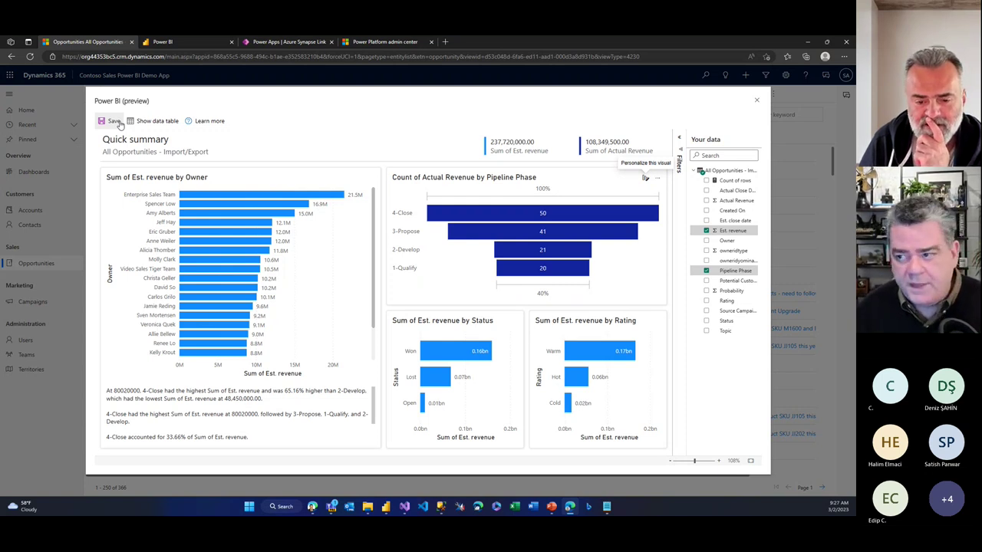
pyautogui.click(757, 101)
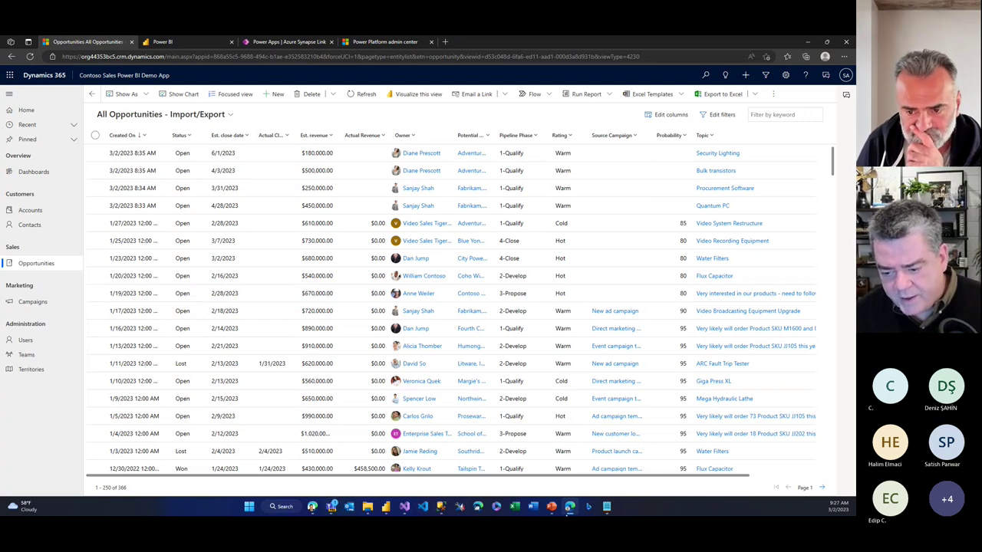
# - Switch to the PowerPoint slide show and advance to the slide on embedding a Power BI report into a dashboard
pyautogui.click(551, 506)
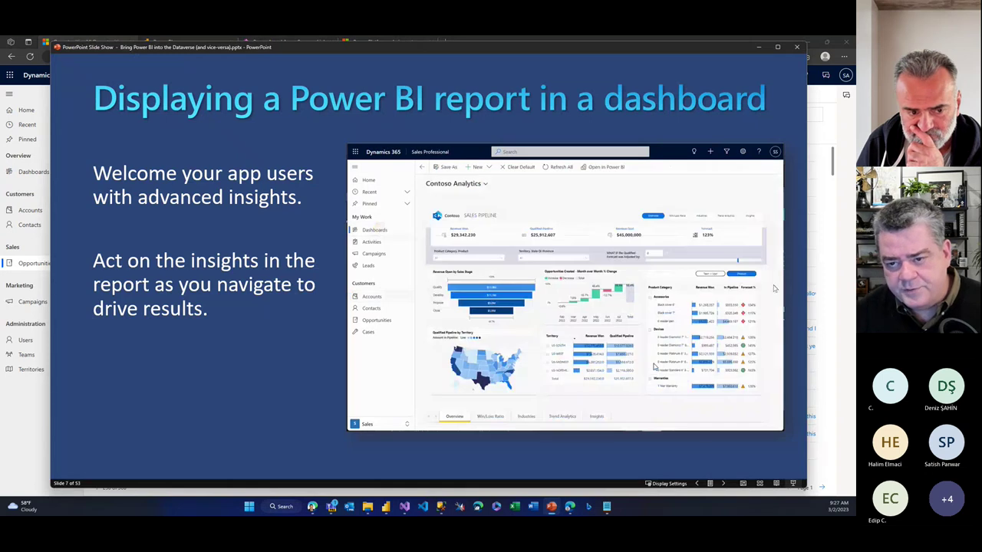
pyautogui.click(724, 486)
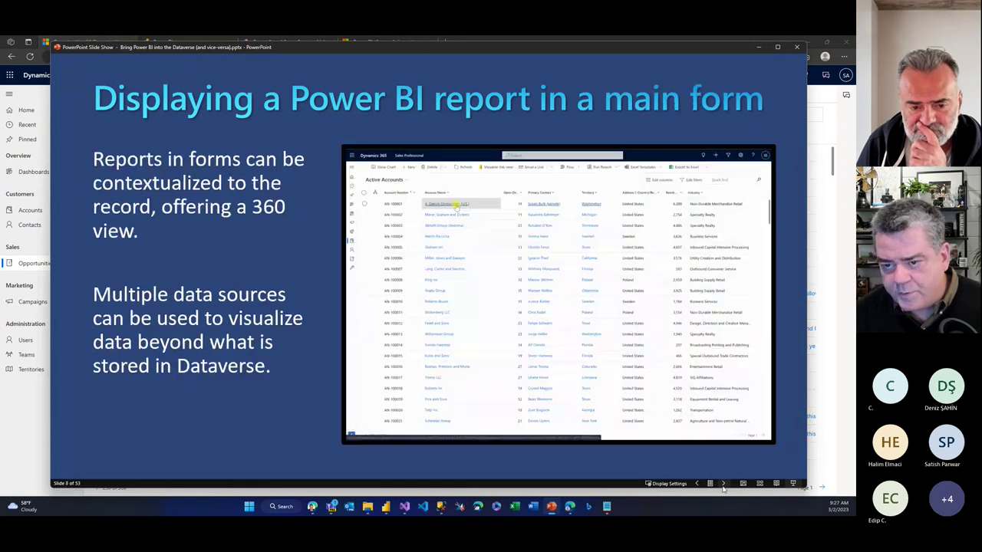
pyautogui.click(724, 486)
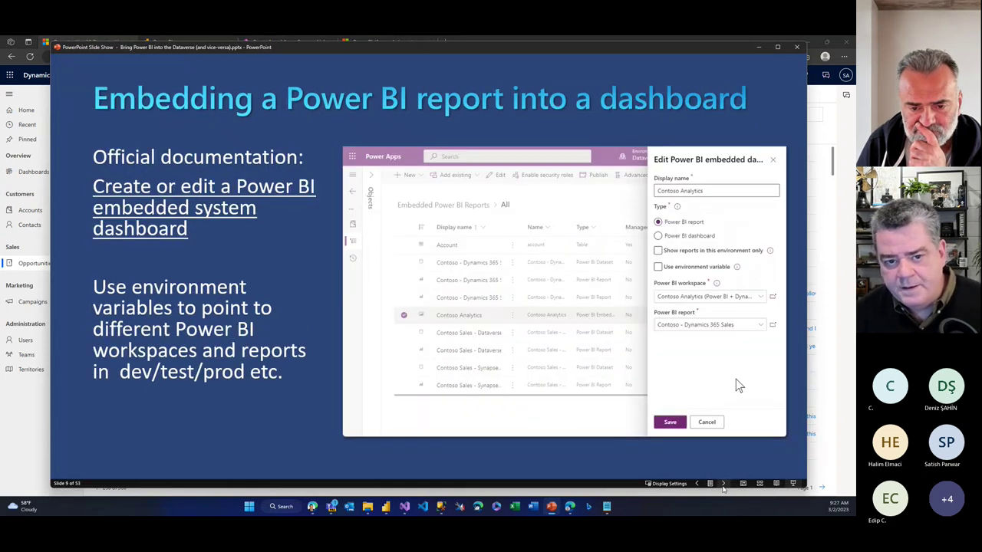
# - Advance the slide show to the Solution Aware Power BI in Power Apps Solutions slide, then minimize the presentation
pyautogui.click(724, 486)
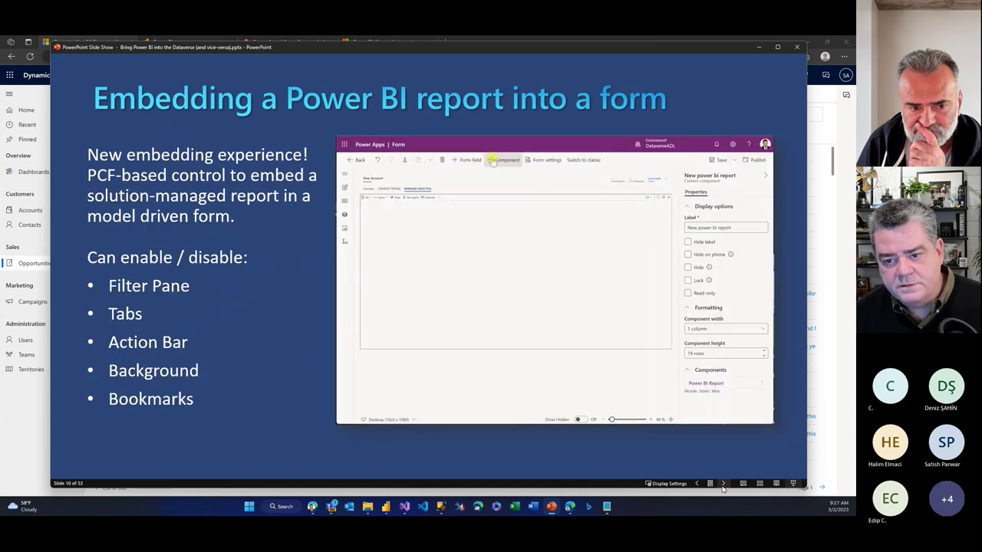
pyautogui.click(723, 486)
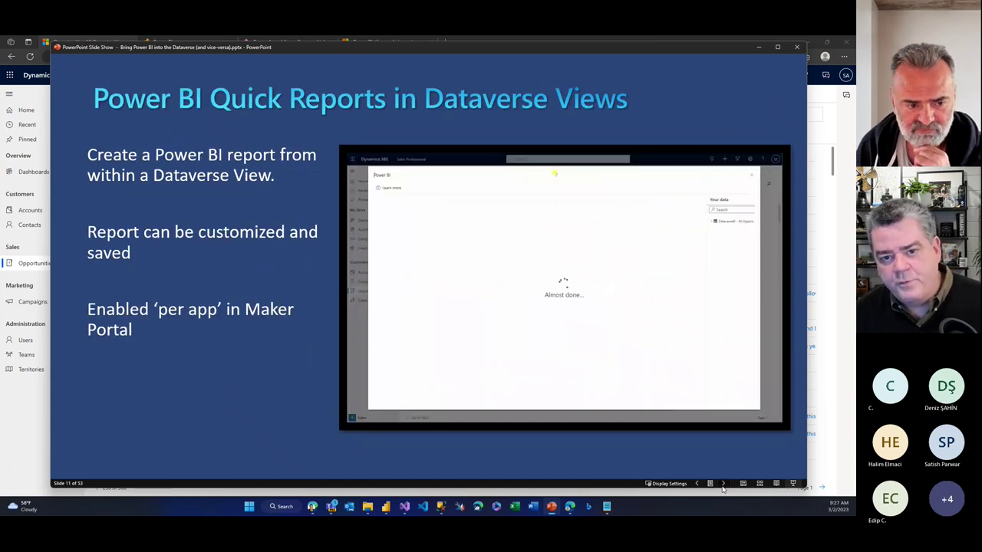
pyautogui.click(723, 486)
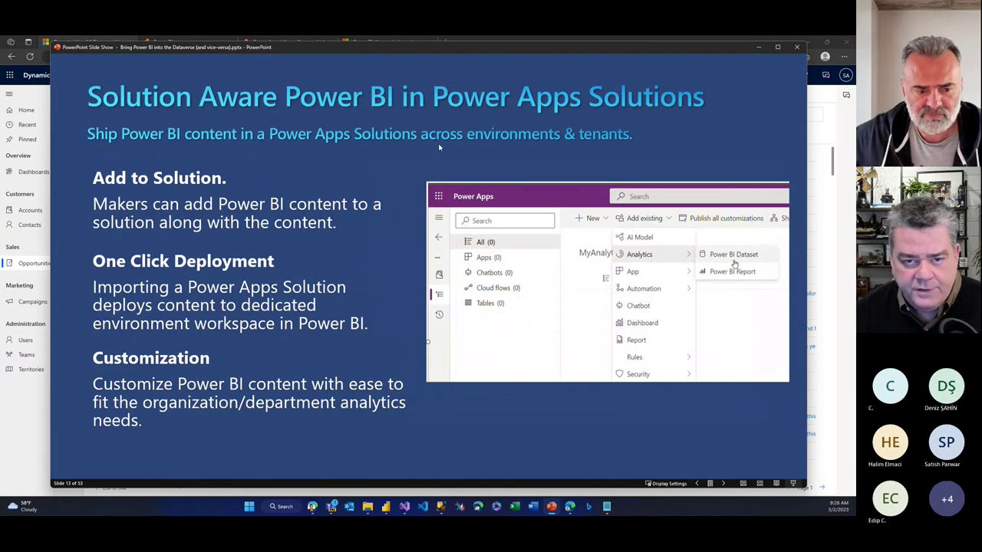
pyautogui.click(759, 47)
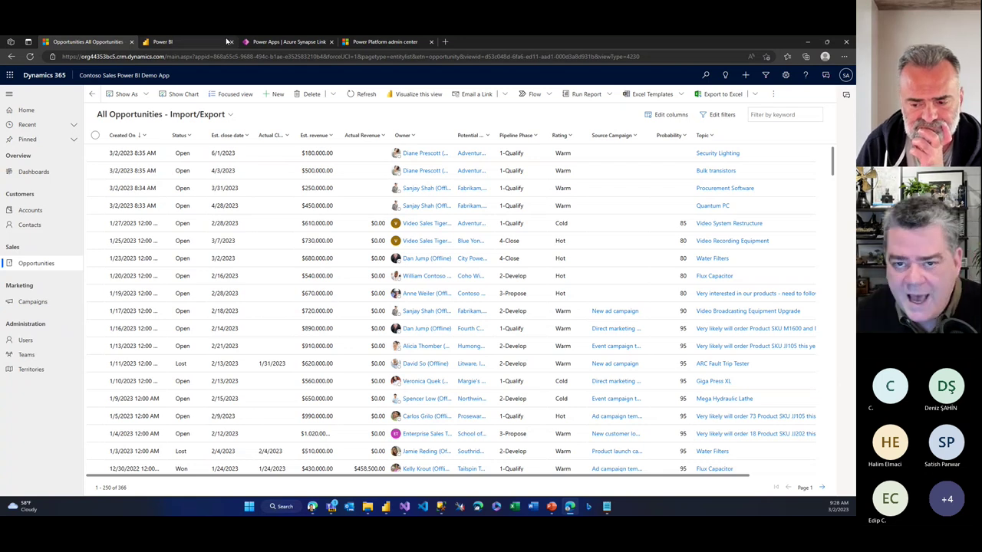
# - Switch to Power Apps and open the Contoso Sales Demo solution
pyautogui.click(261, 43)
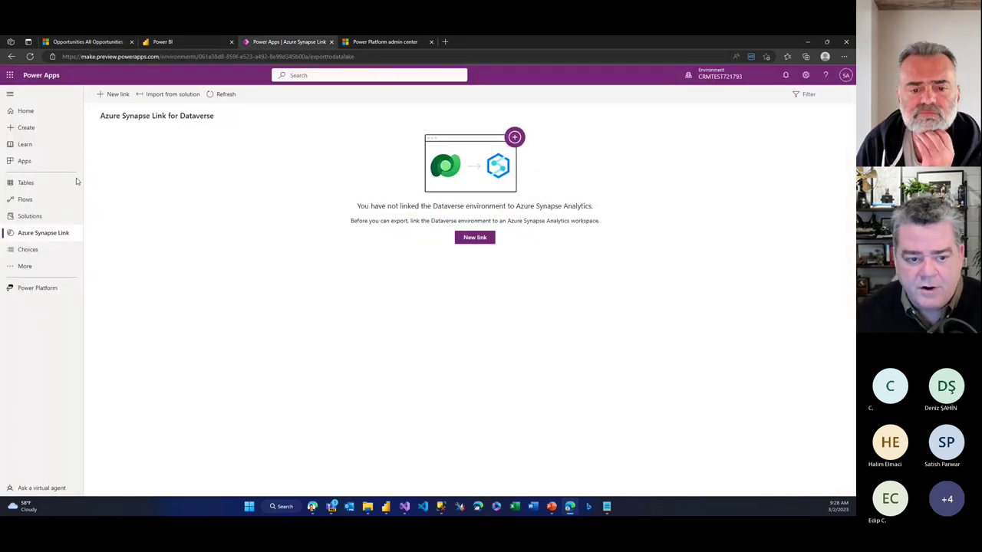
pyautogui.click(46, 216)
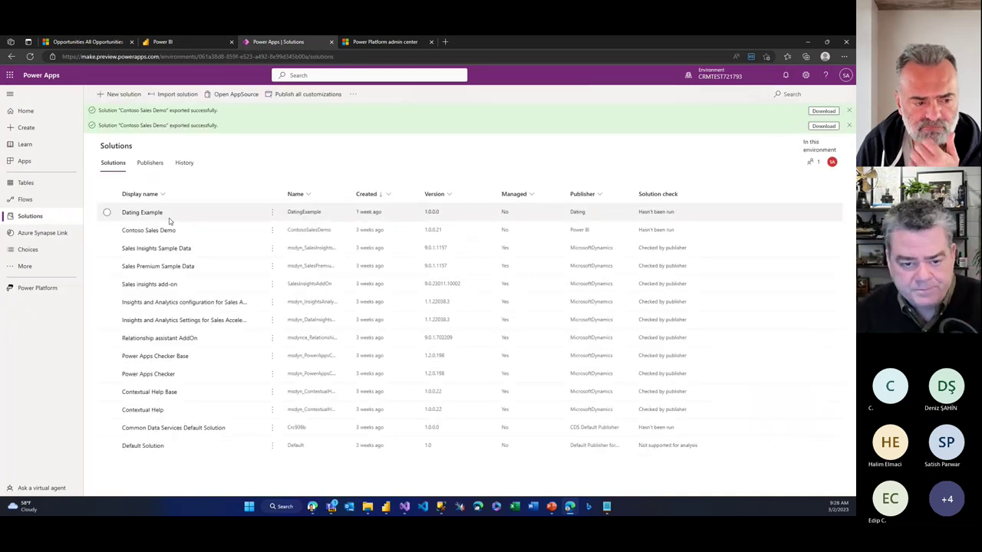
pyautogui.click(162, 233)
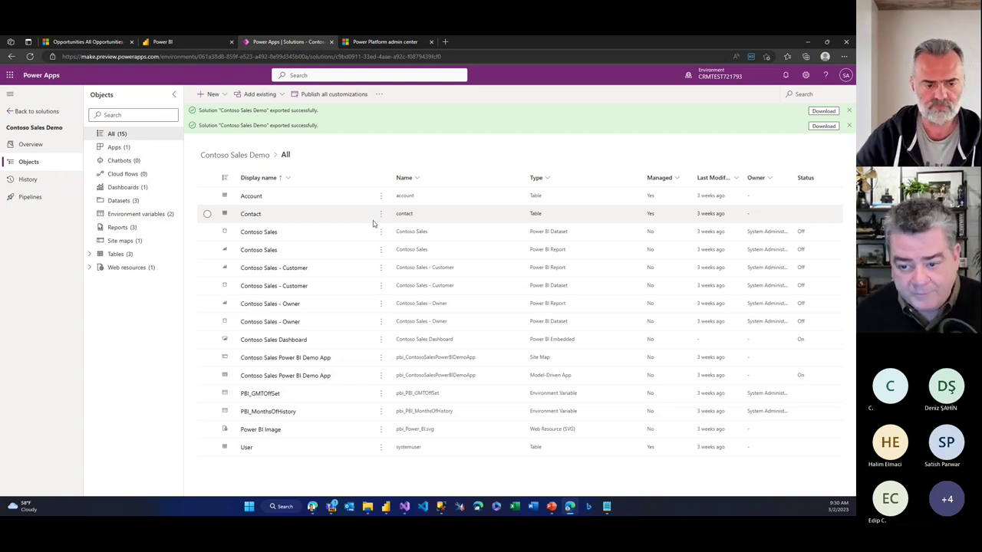
# - Open the Contoso Sales - Customer report in Power BI with the signed-in administrator account, go to its Solutions workspace and highlight the environment name
pyautogui.click(380, 270)
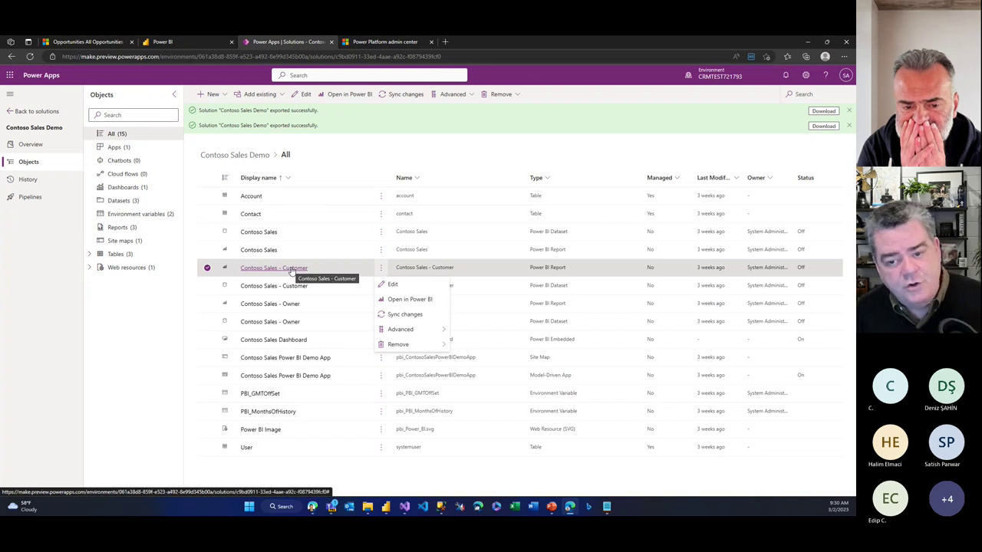
pyautogui.click(382, 268)
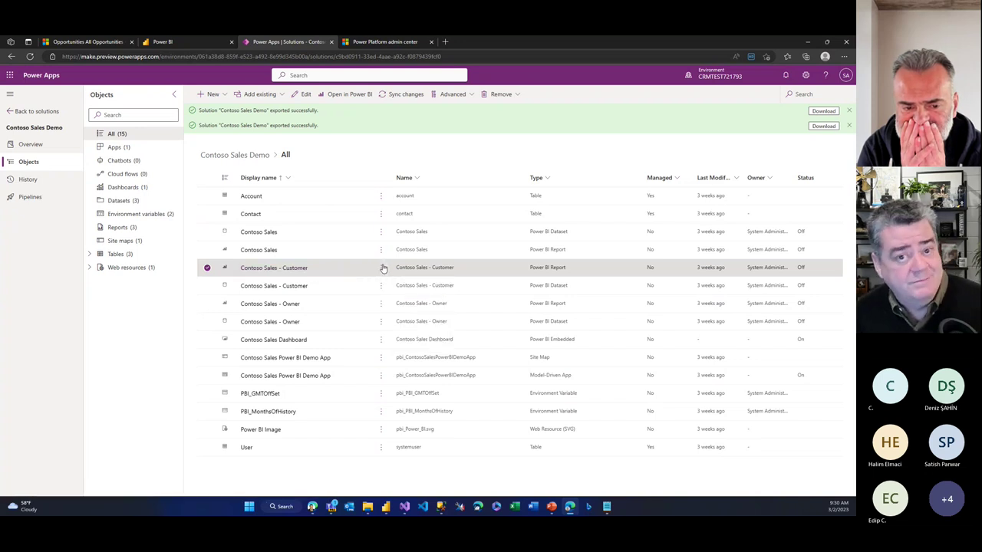
pyautogui.click(383, 268)
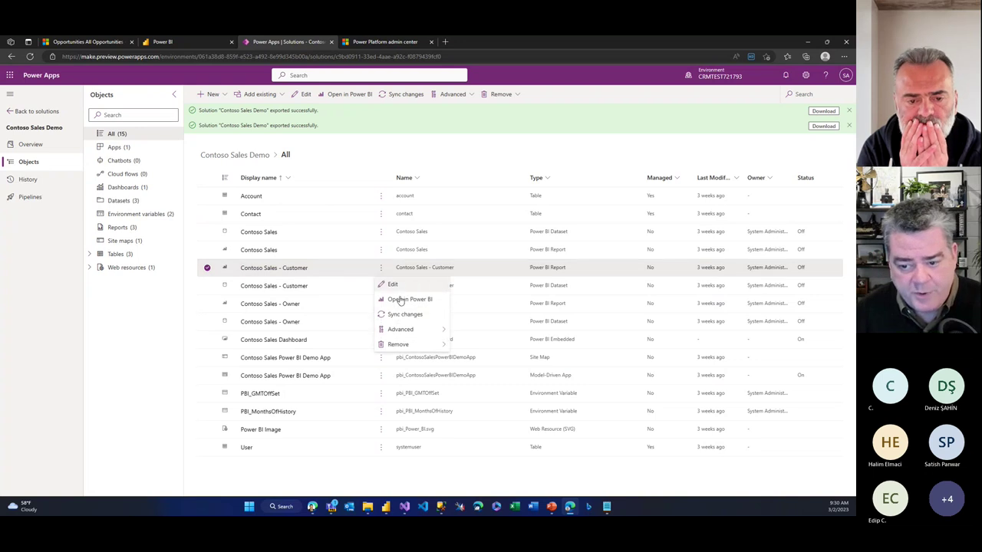
pyautogui.click(408, 302)
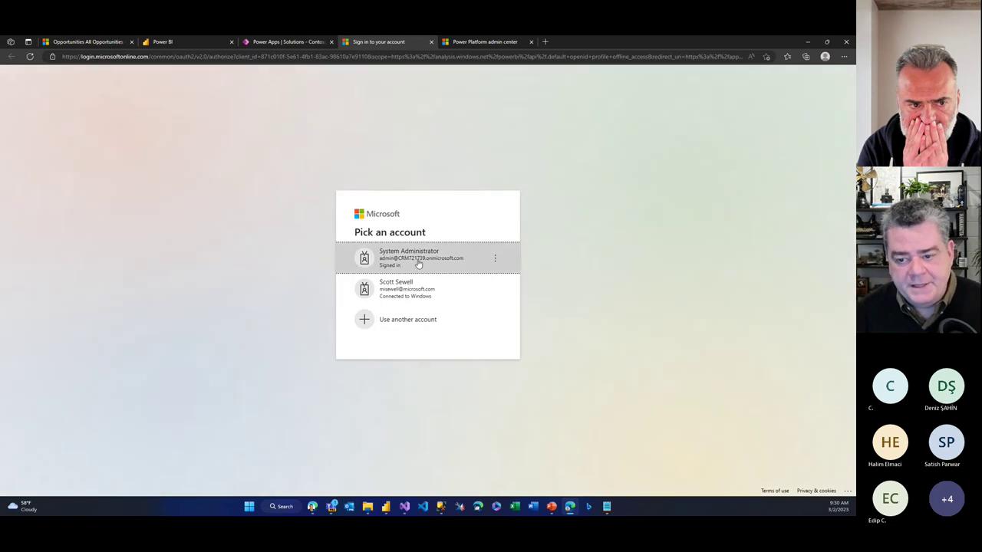
pyautogui.click(418, 264)
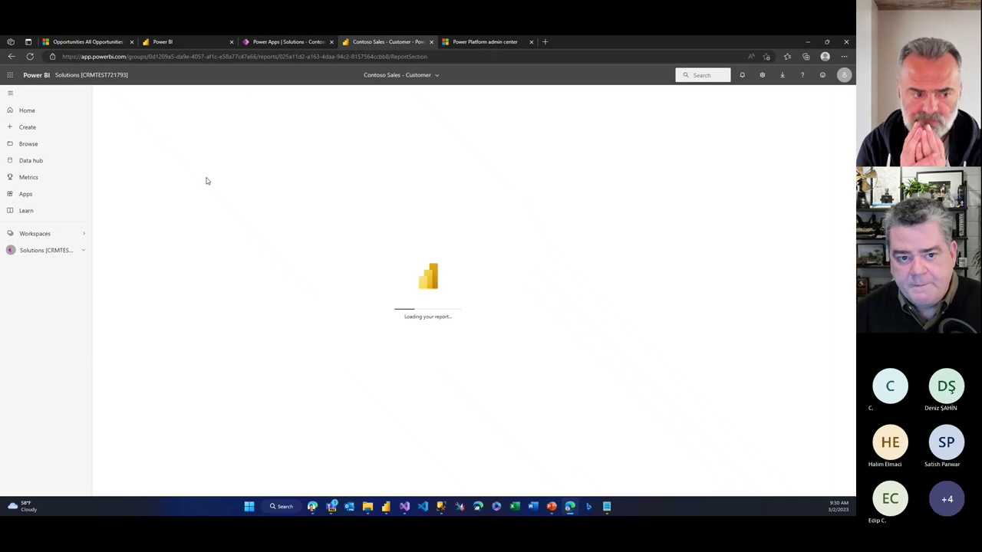
pyautogui.click(55, 256)
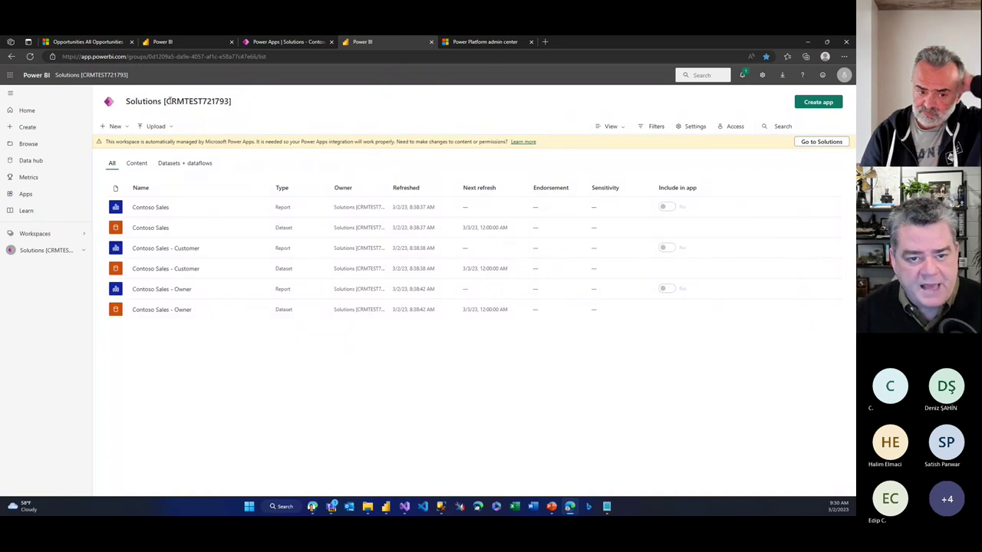
pyautogui.moveTo(165, 101); pyautogui.dragTo(230, 100)
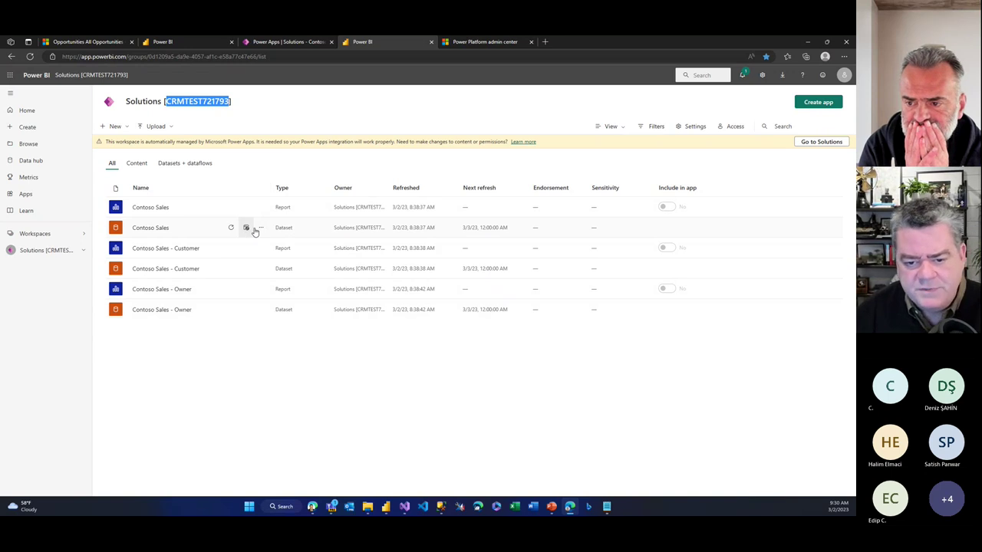
# - Update the CommonDataService data source credentials of the Contoso Sales dataset using the signed-in administrator account
pyautogui.click(260, 227)
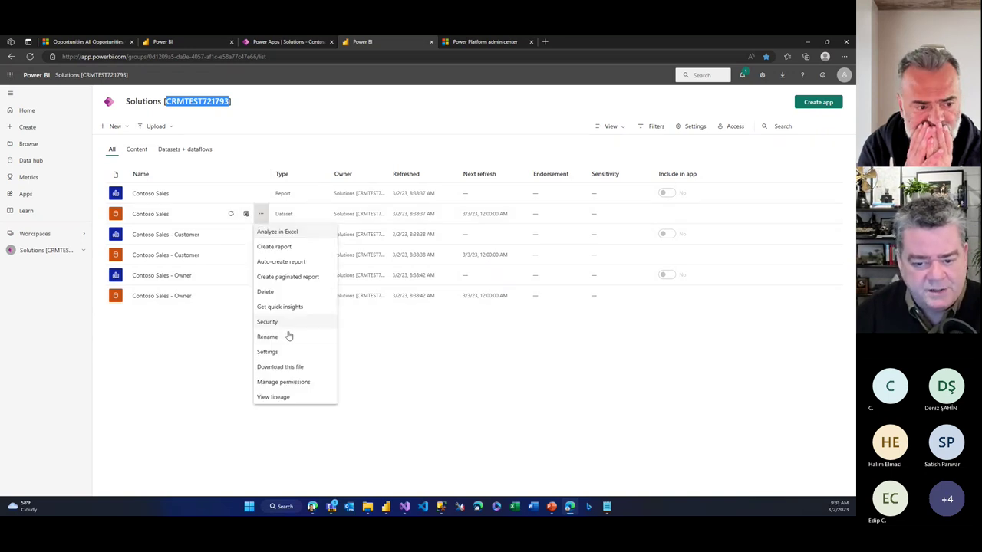
pyautogui.click(268, 352)
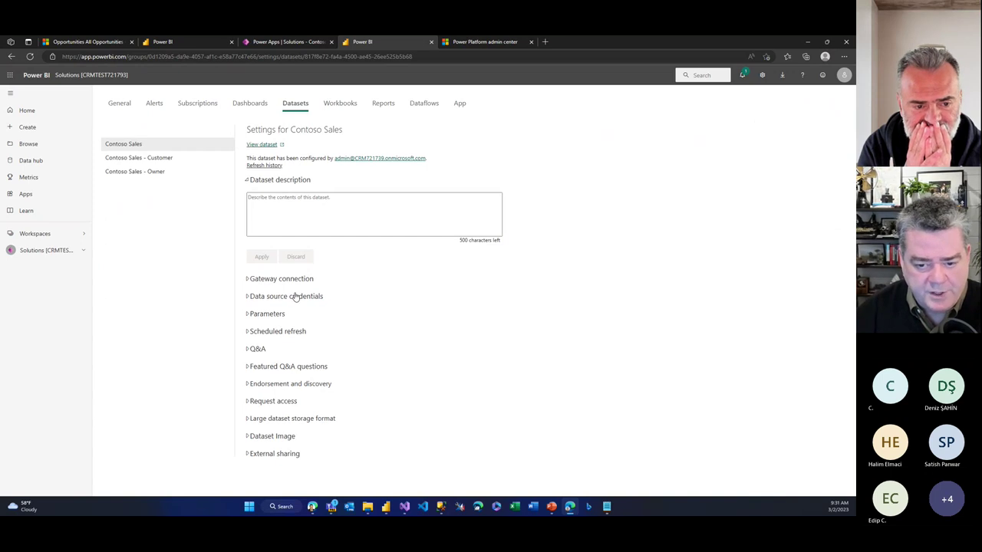
pyautogui.click(293, 299)
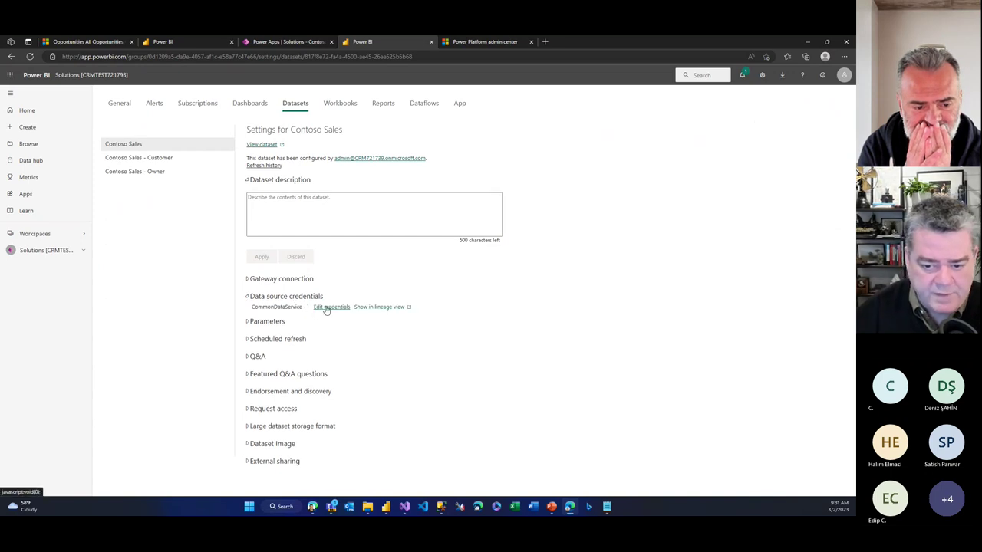
pyautogui.click(326, 309)
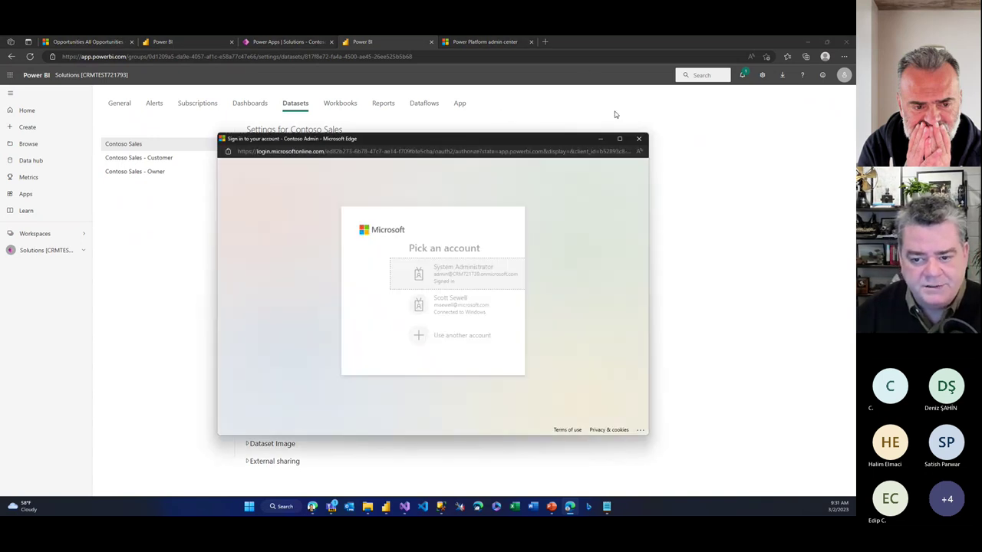
pyautogui.click(392, 273)
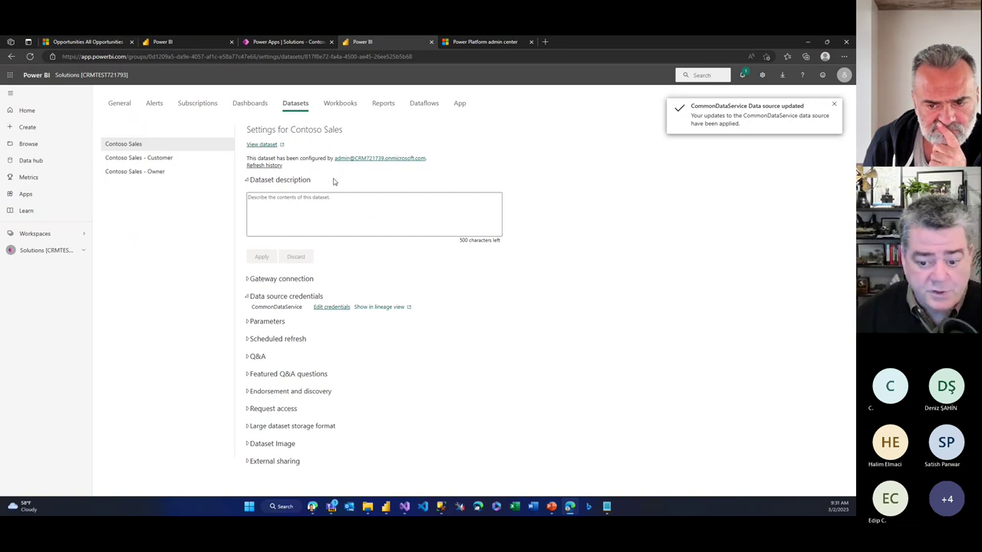
# - Return to the solution in Power Apps and open the Account table's Account - with Power BI form in the form editor
pyautogui.click(284, 42)
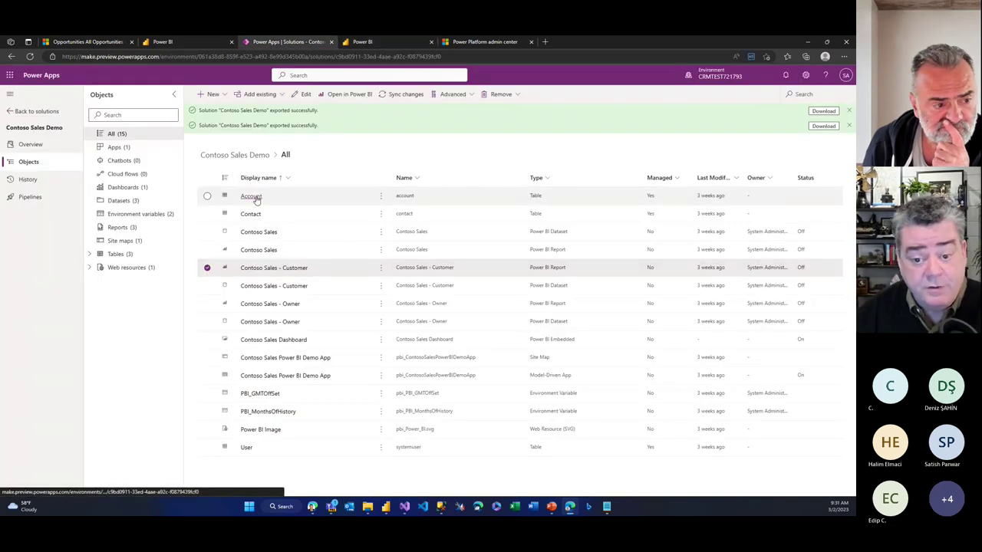
pyautogui.click(256, 198)
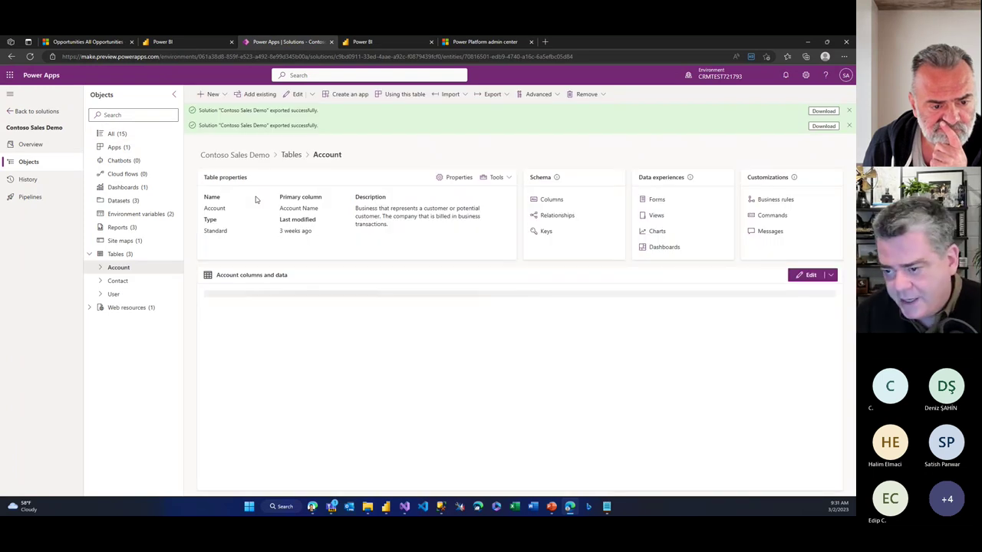
pyautogui.click(654, 199)
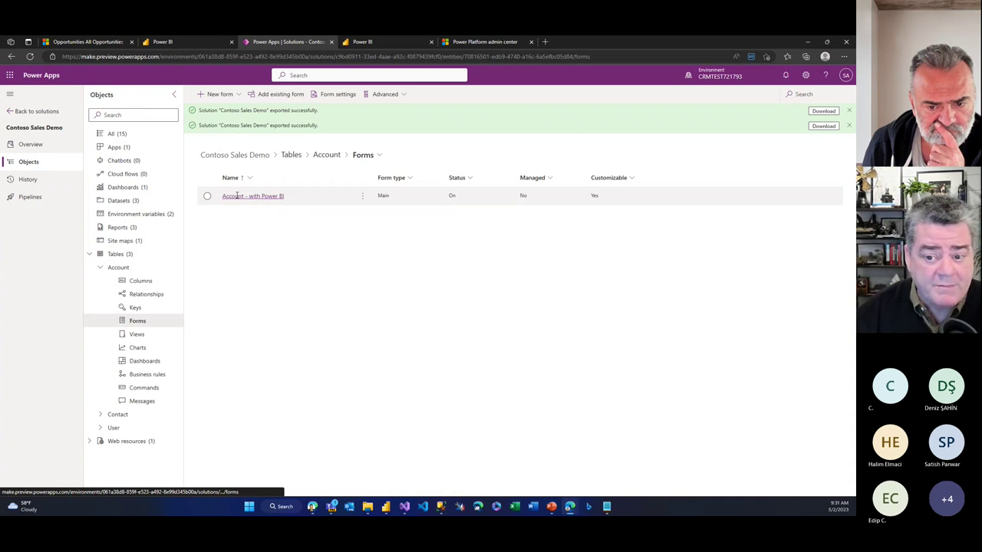
pyautogui.click(241, 198)
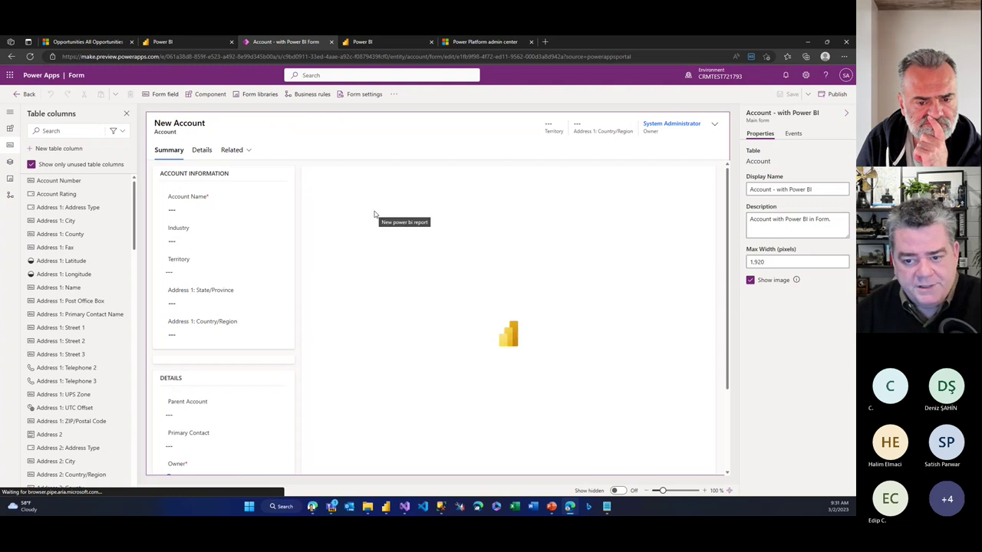
# - Select the embedded Power BI report on the form's Summary page and open its Power BI Report component for editing
pyautogui.click(374, 214)
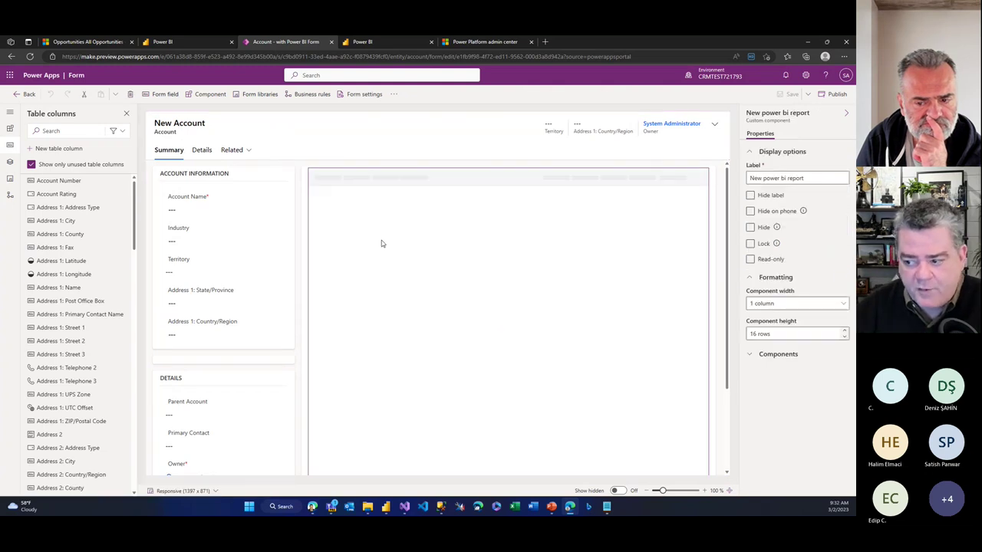
pyautogui.click(775, 354)
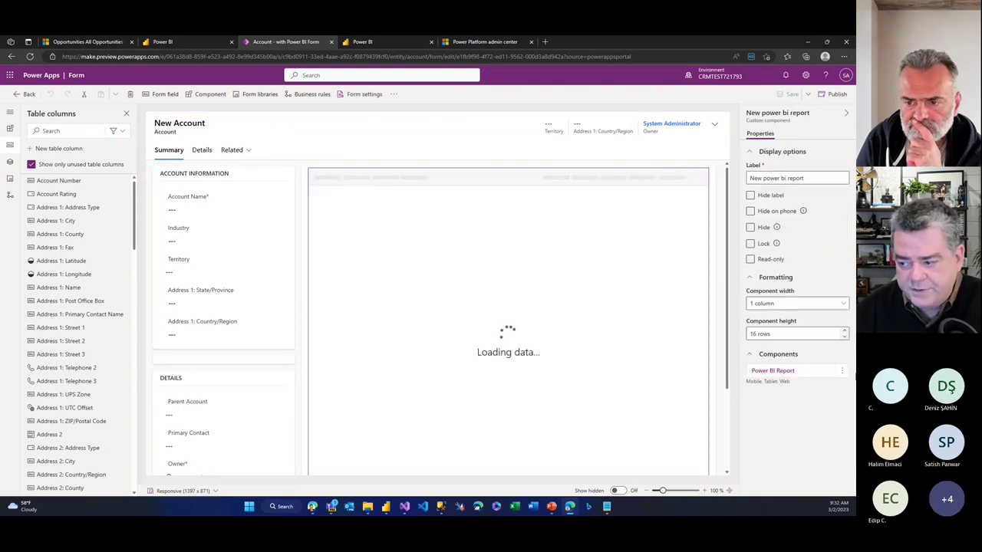
pyautogui.click(842, 371)
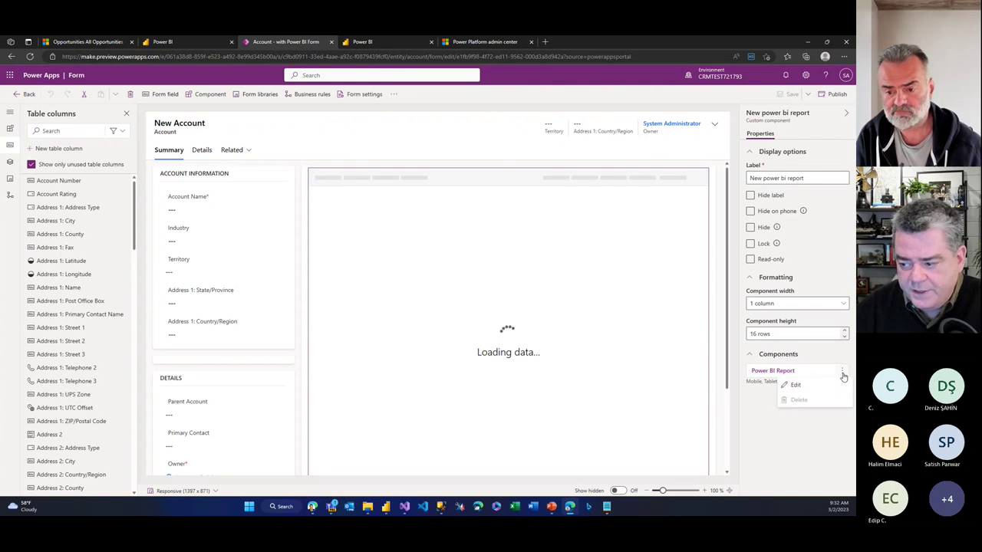
pyautogui.click(796, 385)
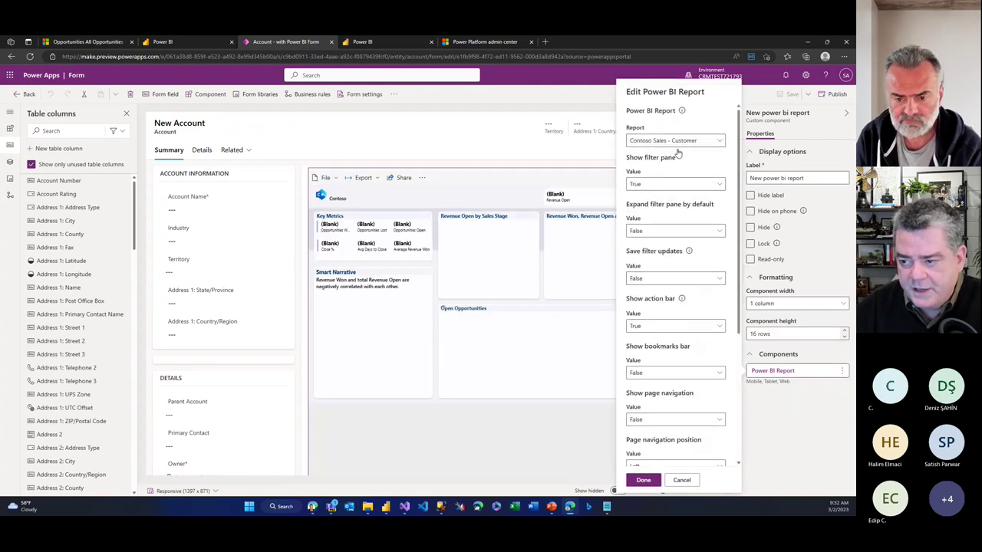
# - Review the component's report choices, filter pane, action bar and JSON filter string settings, then cancel the edit
pyautogui.click(688, 143)
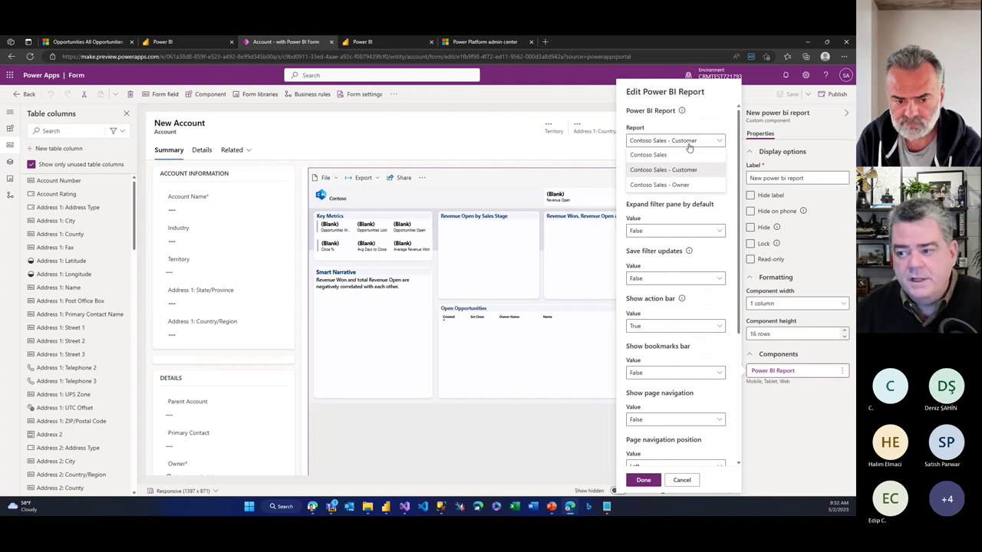
pyautogui.click(714, 143)
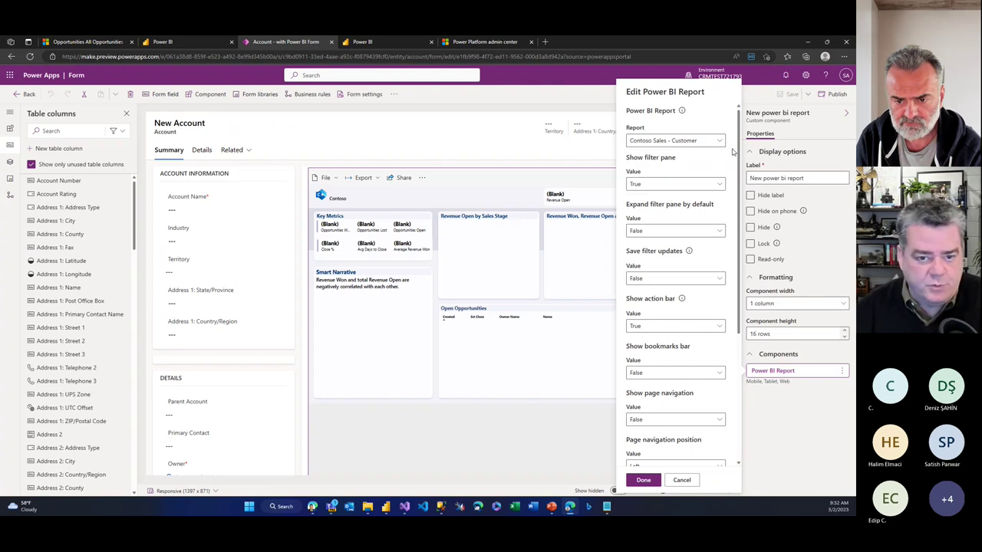
pyautogui.click(673, 185)
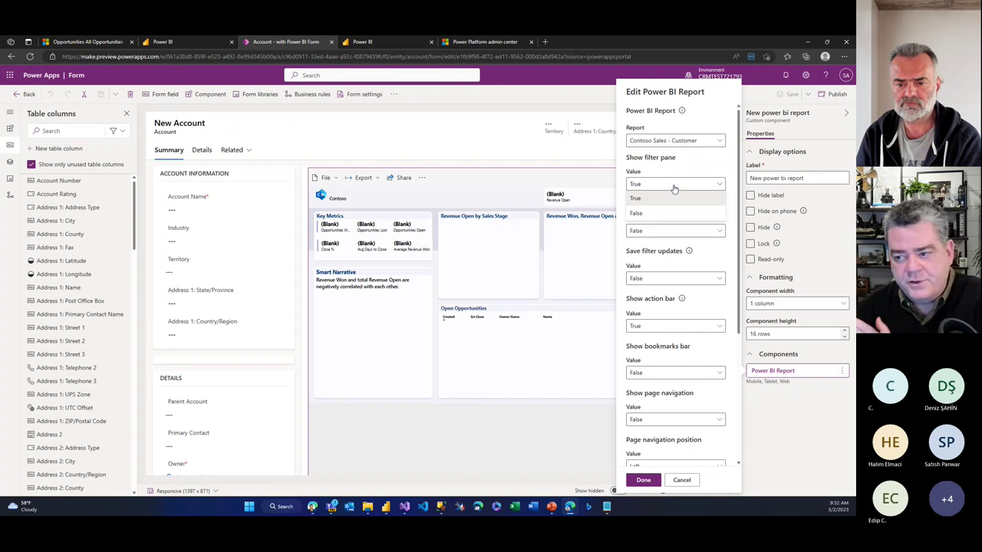
pyautogui.click(684, 182)
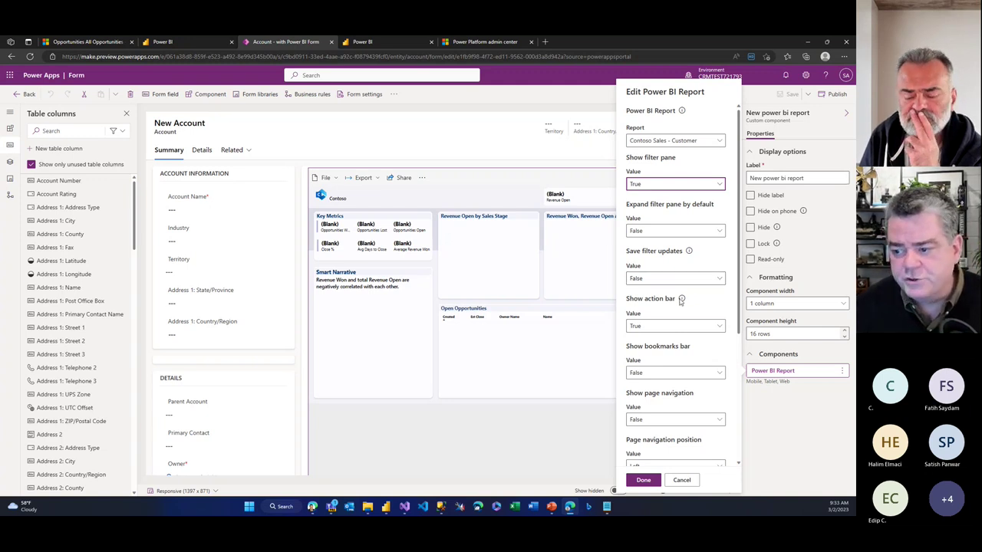
pyautogui.moveTo(681, 301)
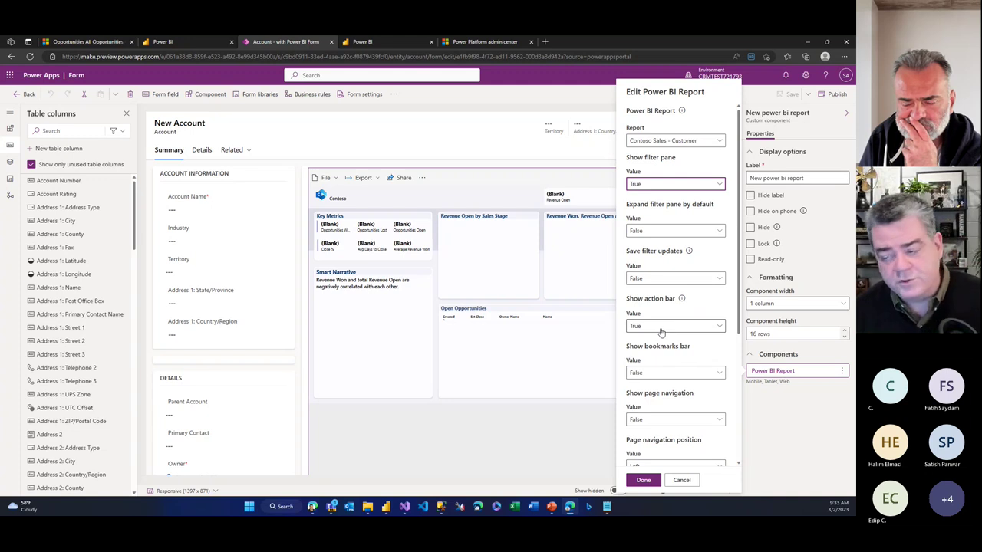
pyautogui.scroll(-5, 656, 380)
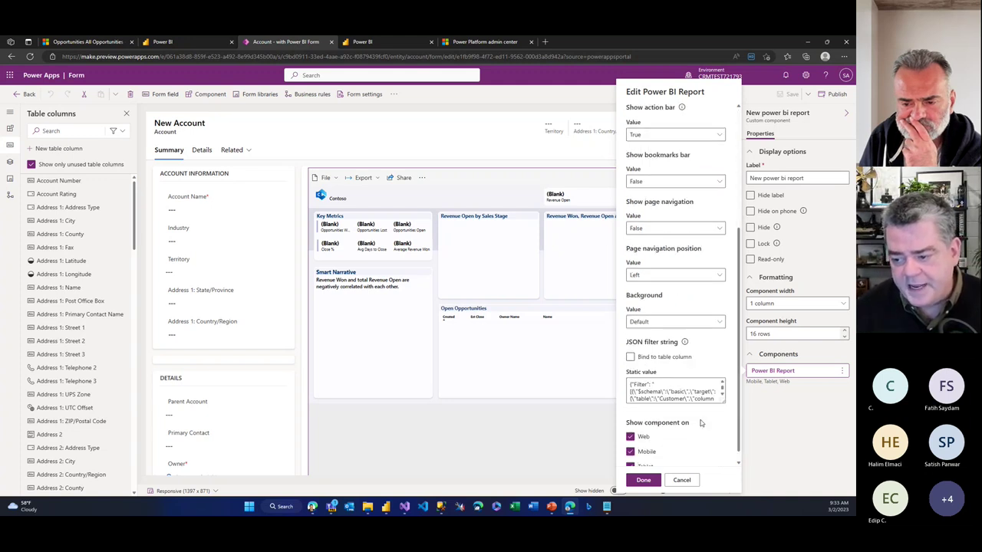
pyautogui.click(650, 373)
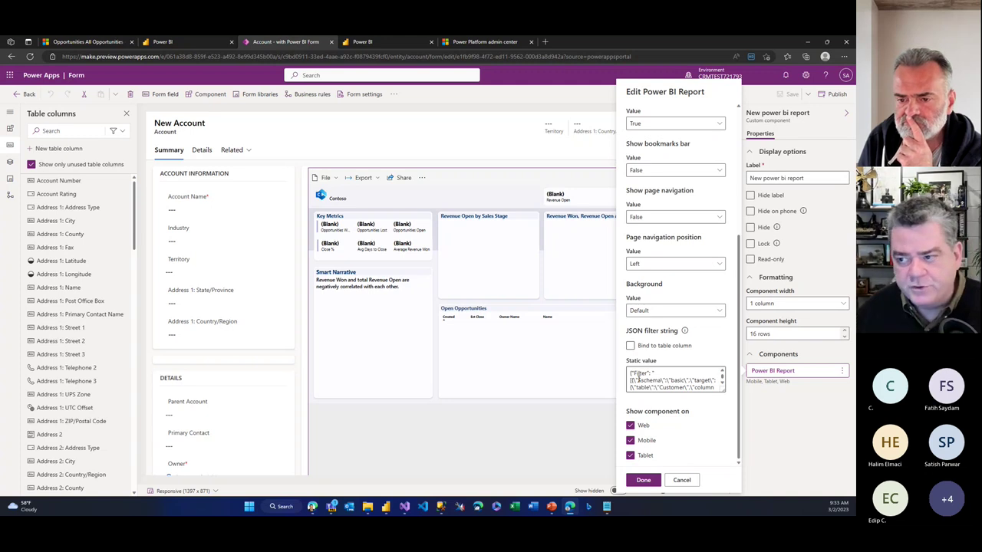
pyautogui.click(687, 484)
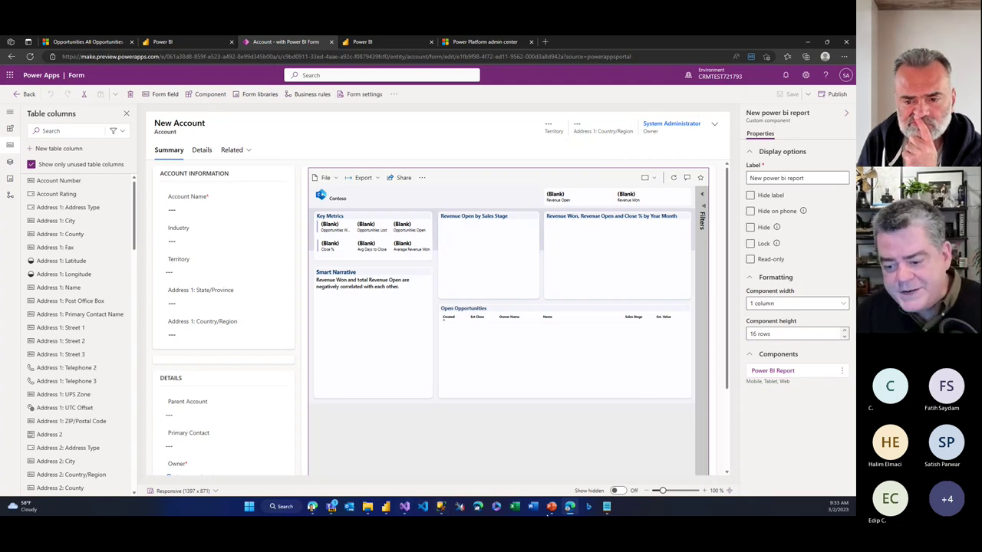
# - Switch to the PowerPoint slide show and advance past the solution-aware Power BI slides into the "Reporting options on Dataverse data" section
pyautogui.click(552, 507)
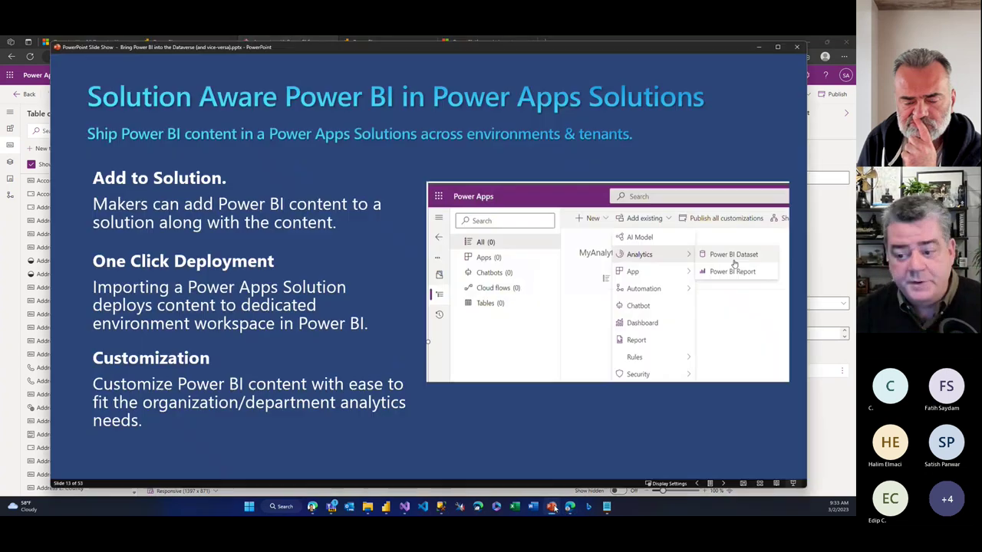
pyautogui.click(725, 484)
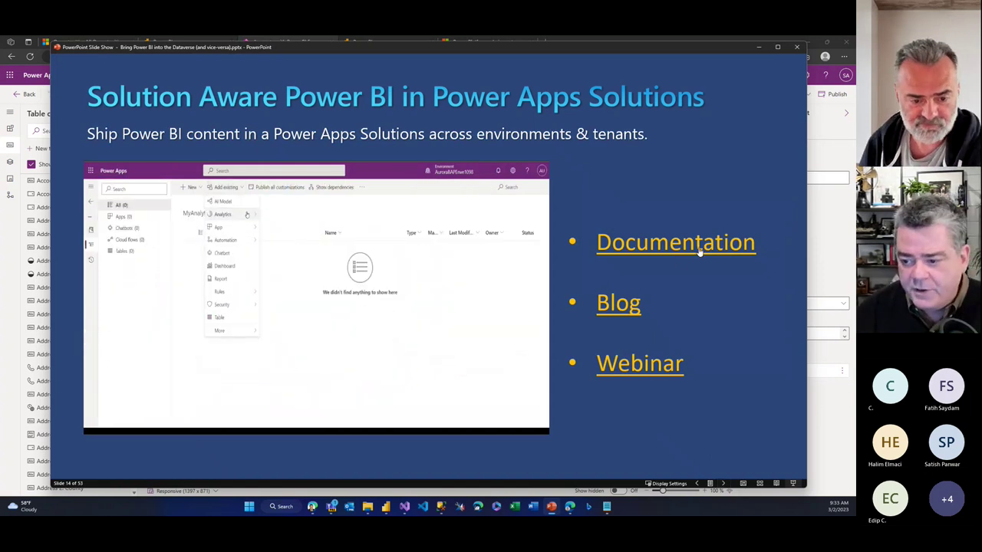
pyautogui.click(725, 485)
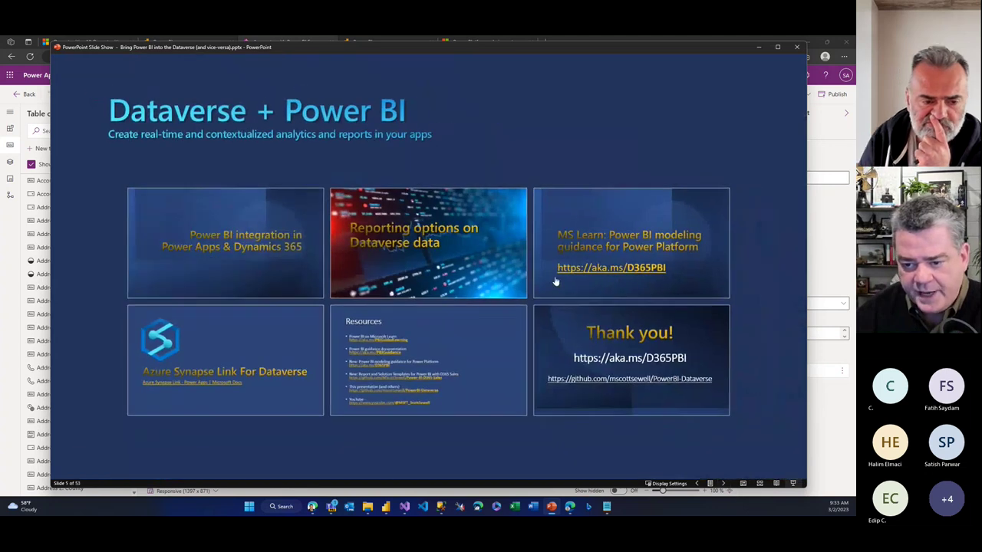
pyautogui.click(507, 254)
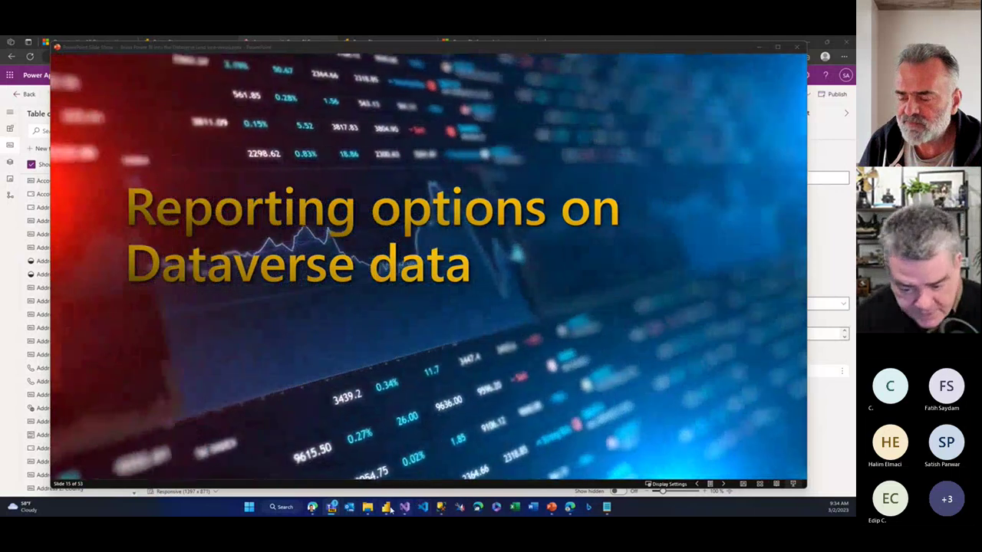
# - Return to Dynamics 365 and review the Power BI quick summary of the All Opportunities - Import/Export view, closing it to show the available views
pyautogui.moveTo(391, 510)
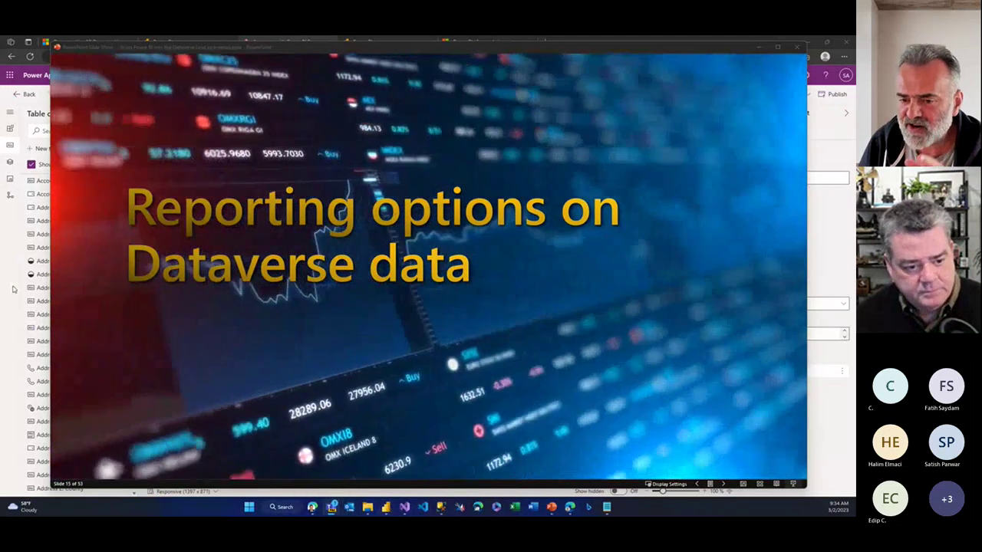
pyautogui.press('Escape')
pyautogui.click(77, 42)
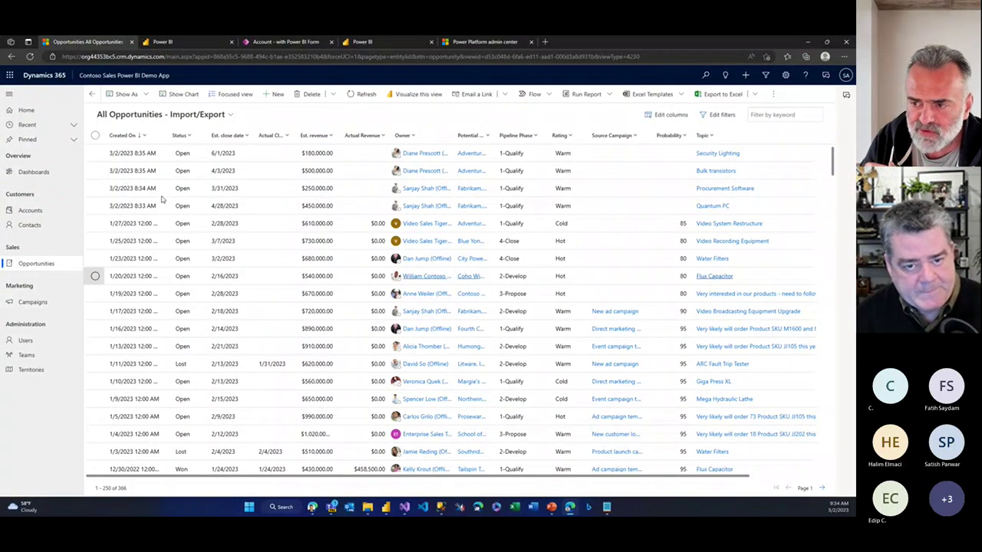
pyautogui.click(408, 95)
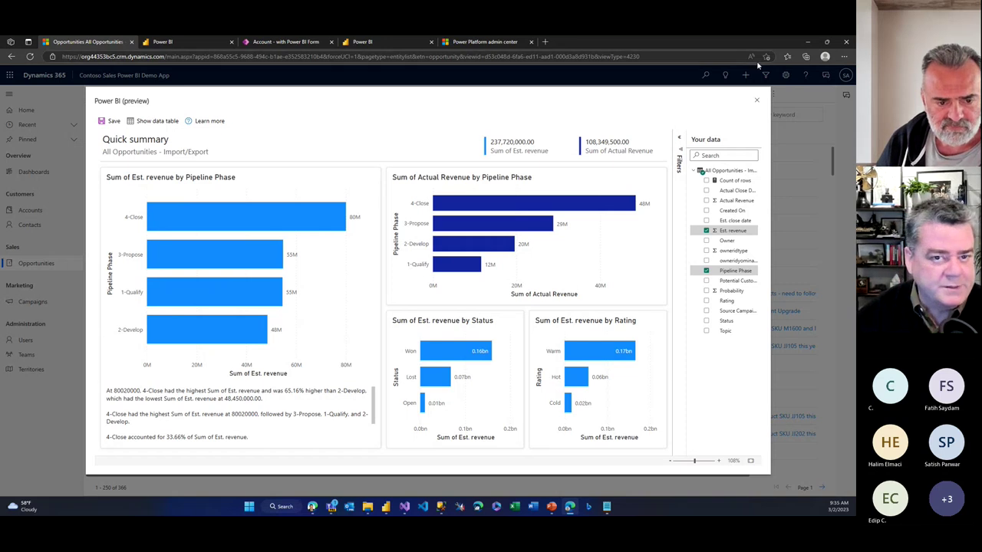
pyautogui.click(757, 102)
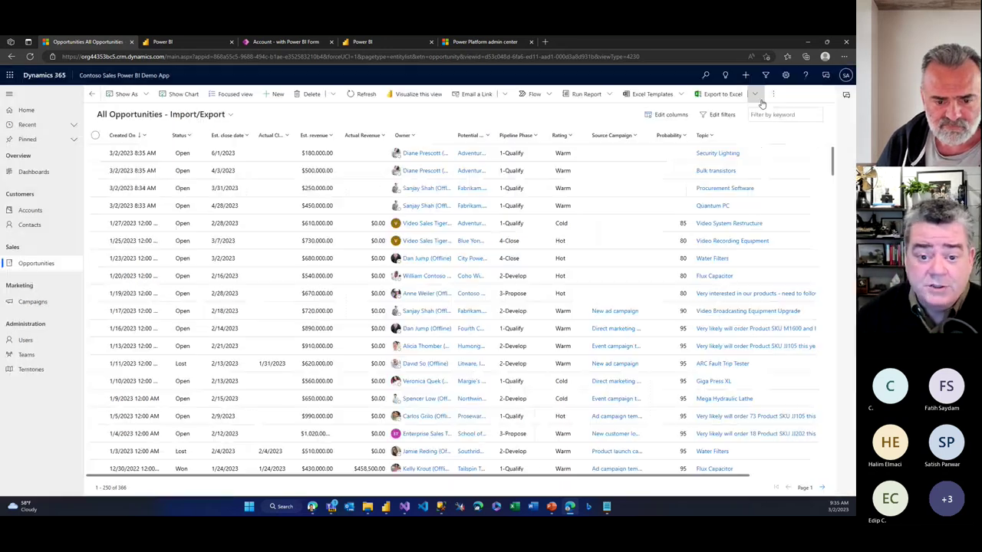
pyautogui.click(229, 114)
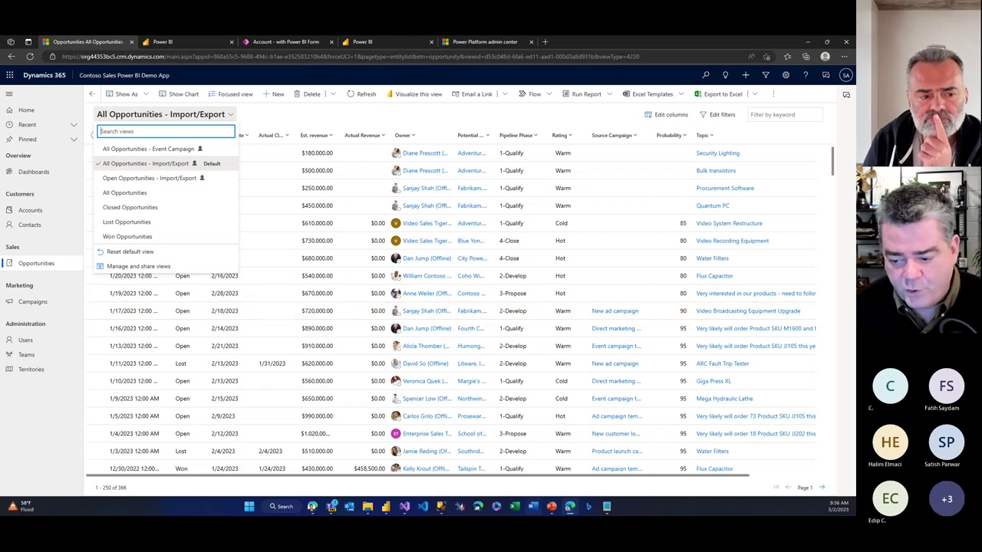
# - Return to the PowerPoint slide show and present the slide comparing DirectQuery, Import Mode, Power BI DataMart and Azure Synapse Link
pyautogui.click(552, 508)
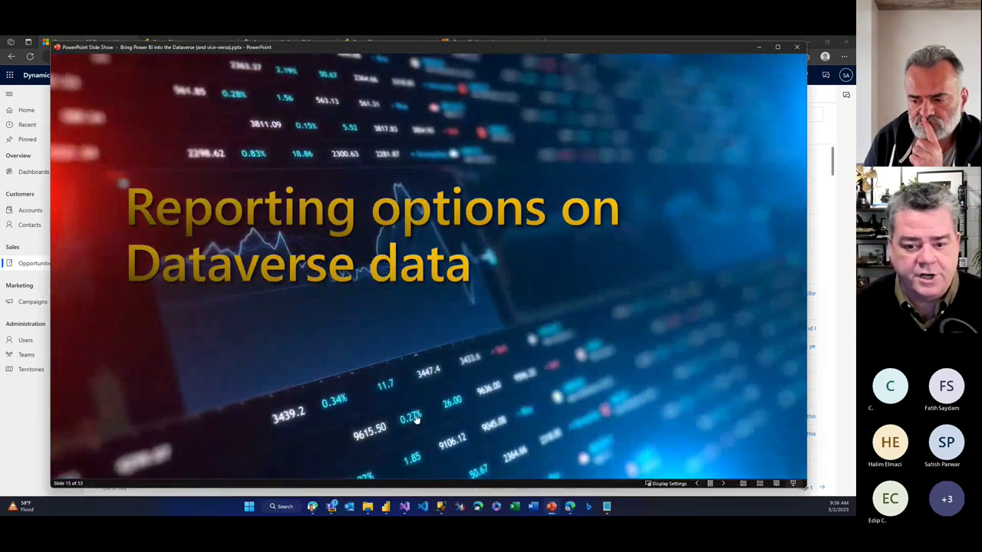
pyautogui.click(368, 274)
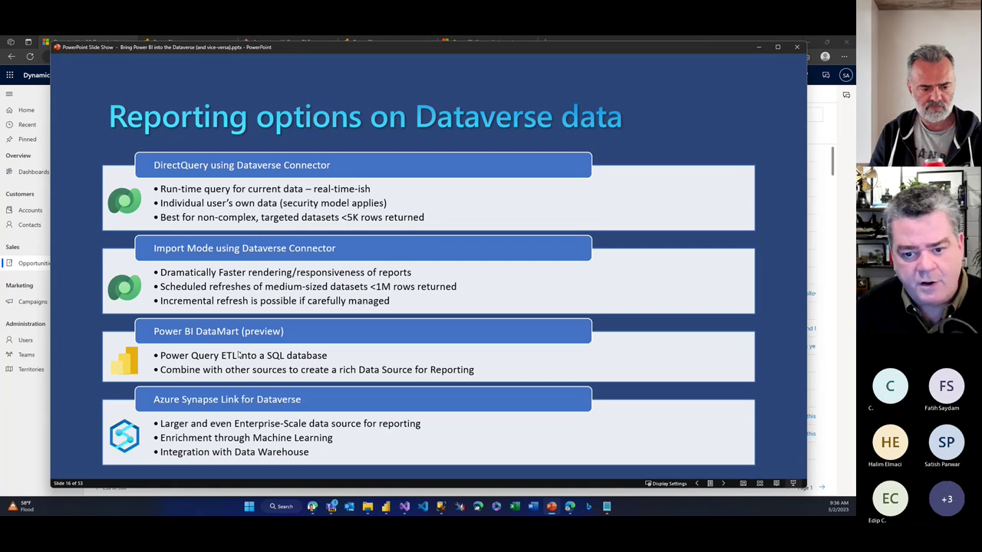
pyautogui.press('Right')
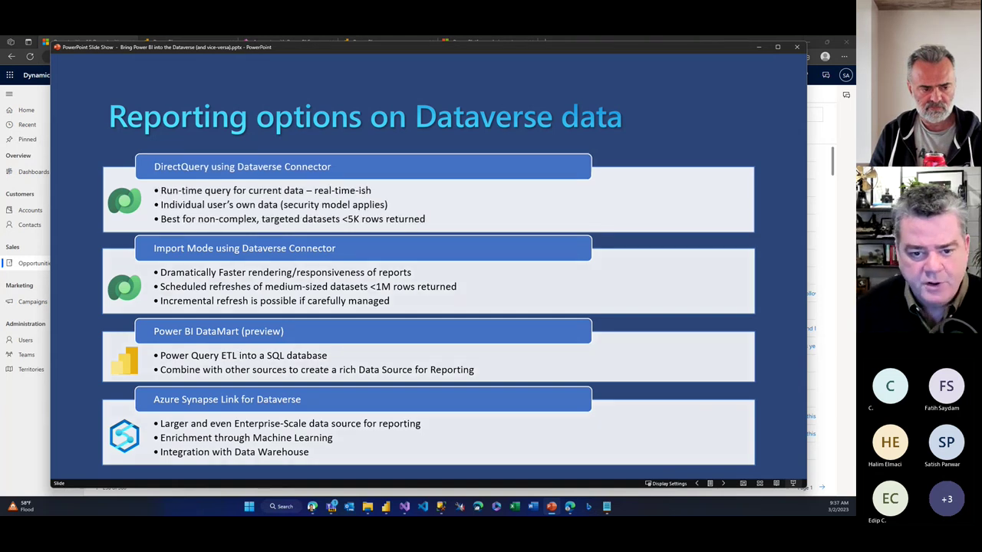